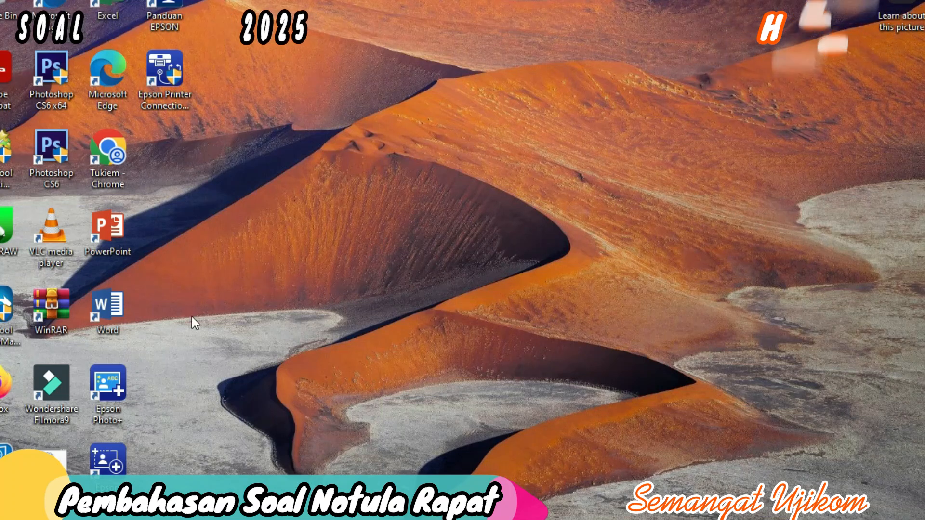
Step: Launch Word and start a blank document maximized to fill the screen
{"action": "left_click", "coordinate": [117, 308]}
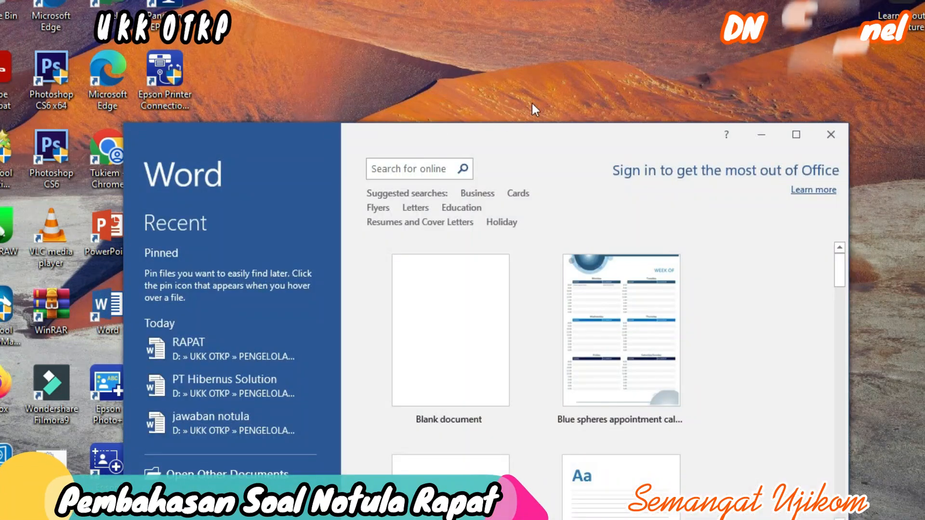
{"action": "left_click", "coordinate": [433, 287]}
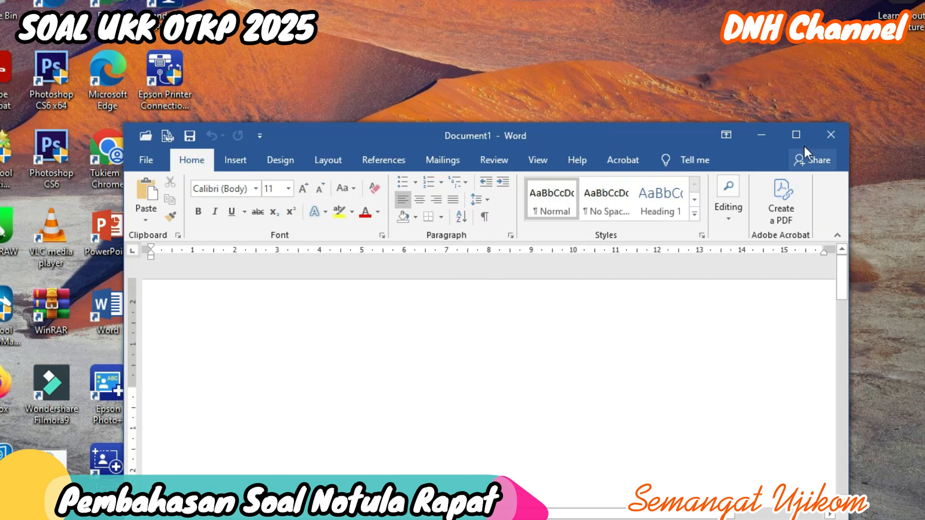
{"action": "left_click", "coordinate": [797, 137]}
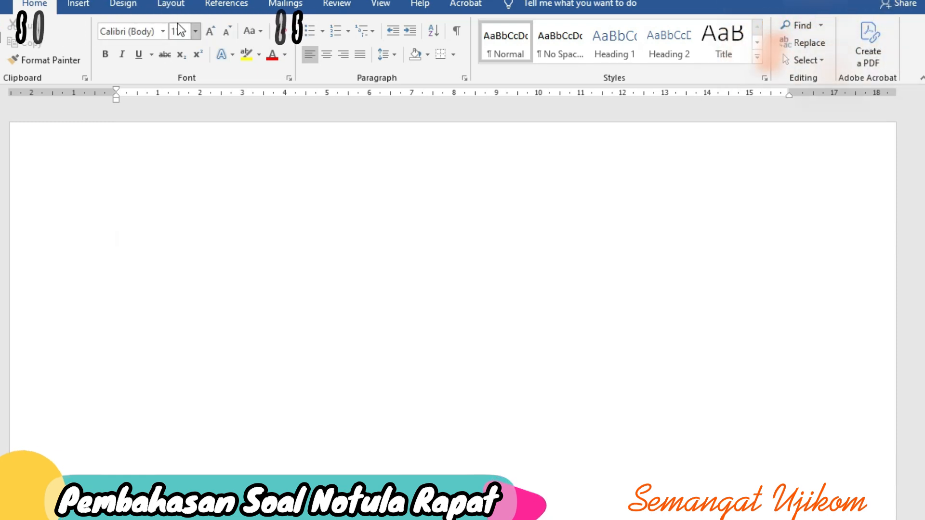
Step: Apply Narrow page margins from the Layout tab
{"action": "left_click", "coordinate": [169, 6]}
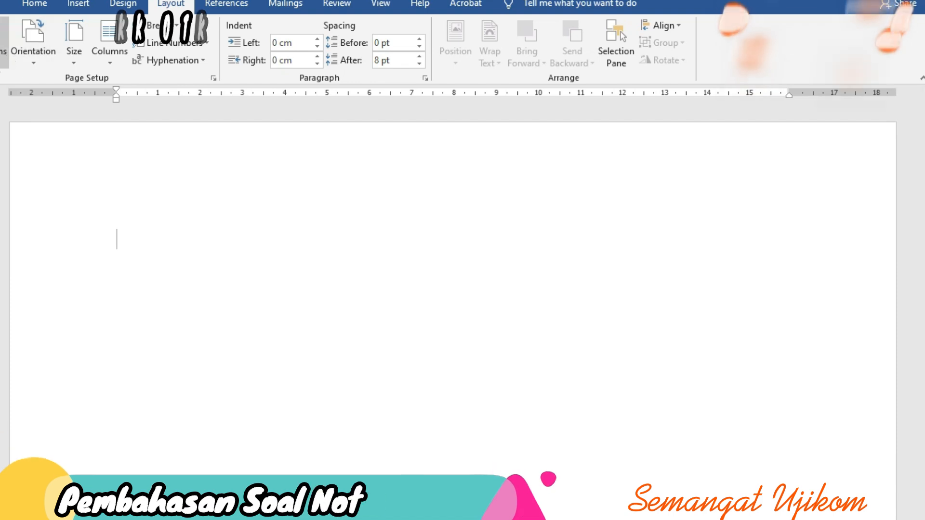
{"action": "left_click", "coordinate": [4, 48]}
{"action": "left_click", "coordinate": [58, 193]}
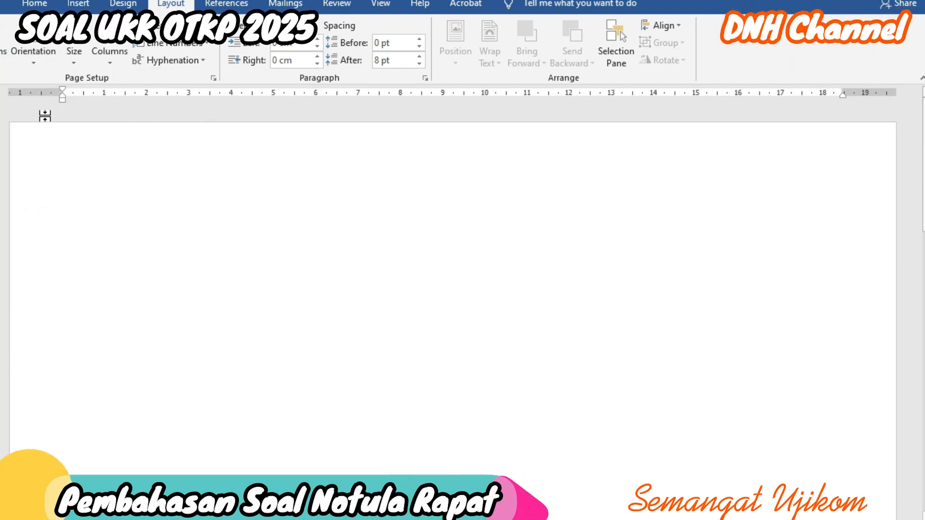
Step: Review orientation and paper size settings, checking A4 at 21 × 29,7 cm, without changing anything
{"action": "left_click", "coordinate": [39, 67]}
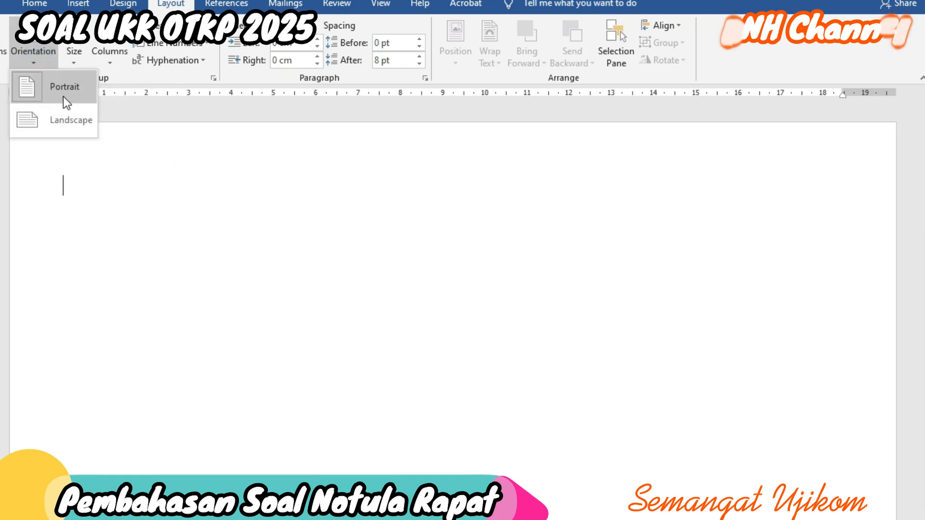
{"action": "left_click", "coordinate": [74, 57]}
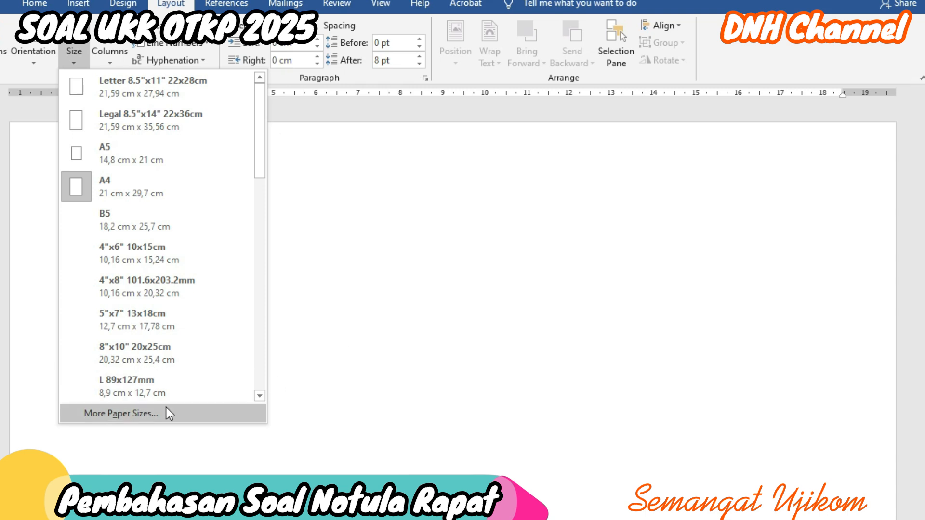
{"action": "left_click", "coordinate": [128, 412]}
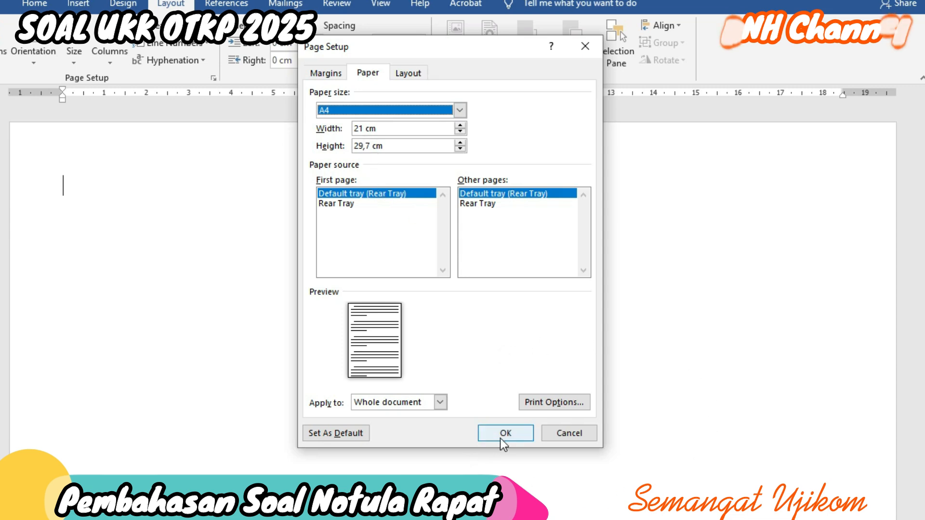
{"action": "left_click", "coordinate": [575, 435]}
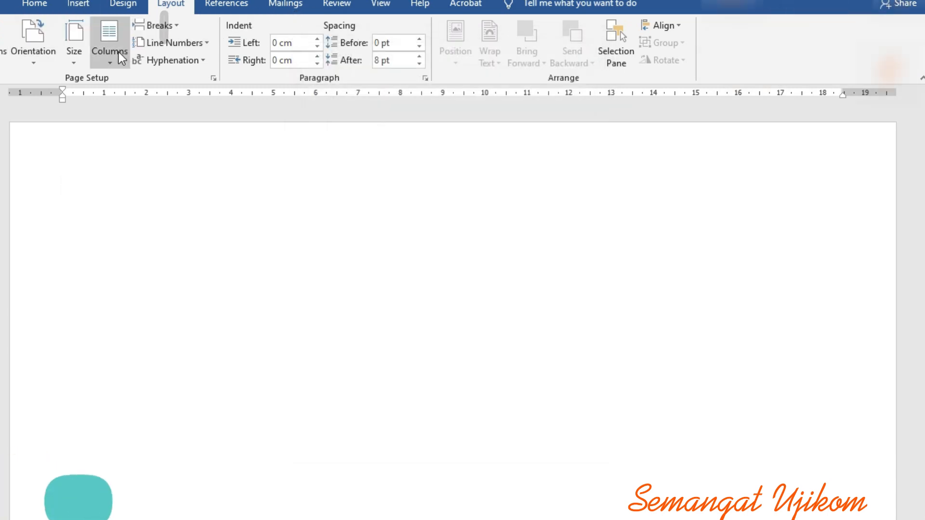
Step: Set the paper size to A4 and type the heading PT. HIBERNUS SOLUTION
{"action": "left_click", "coordinate": [75, 56]}
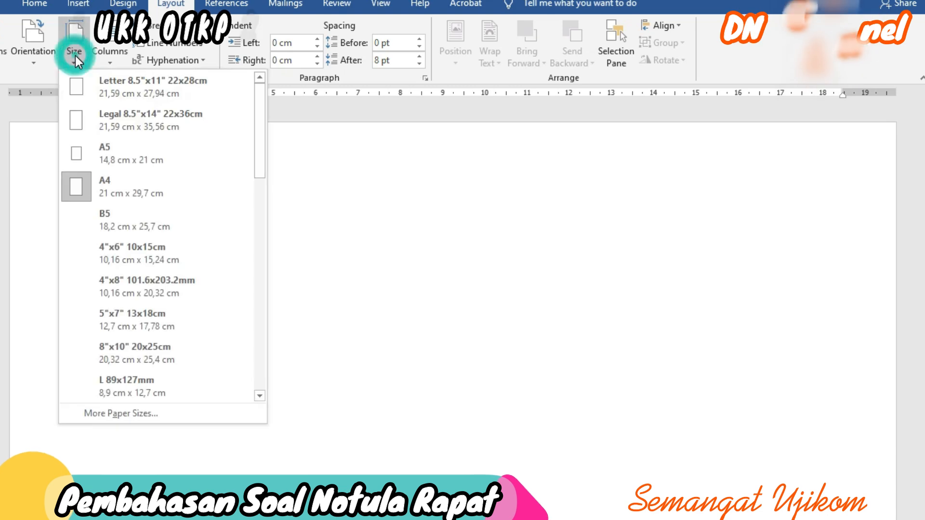
{"action": "left_click", "coordinate": [147, 186]}
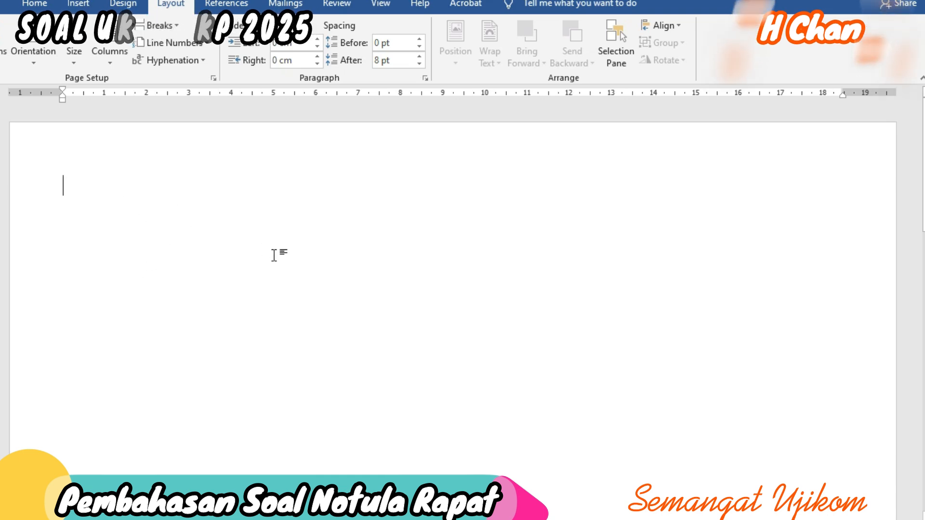
{"action": "type", "text": "PT. HIB"}
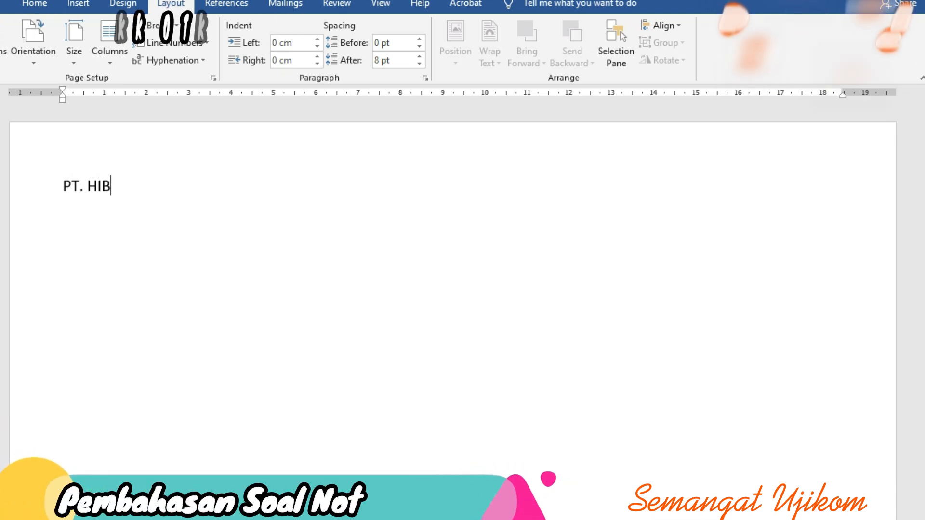
{"action": "type", "text": "ERNUS SOLUTION"}
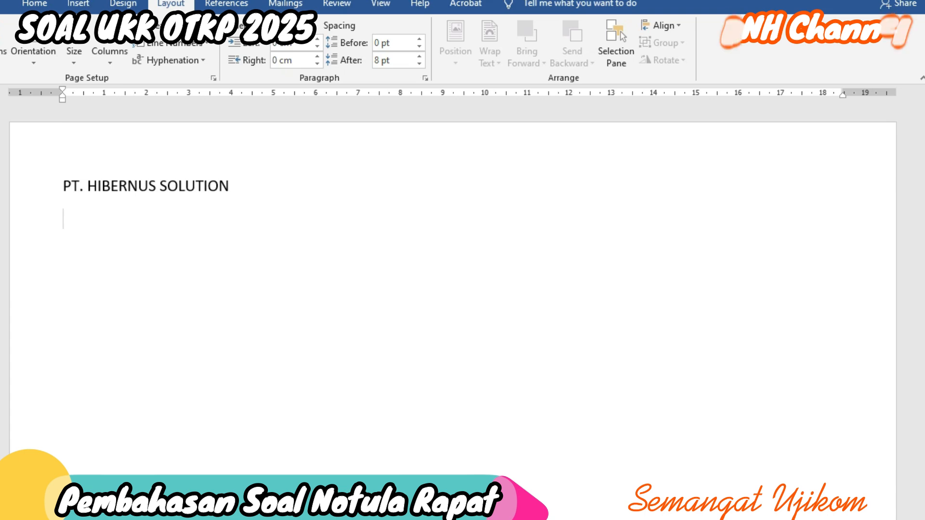
Step: Type NOTULA RAPAT on the next line, fixing the typo, then start a new line
{"action": "type", "text": "OT"}
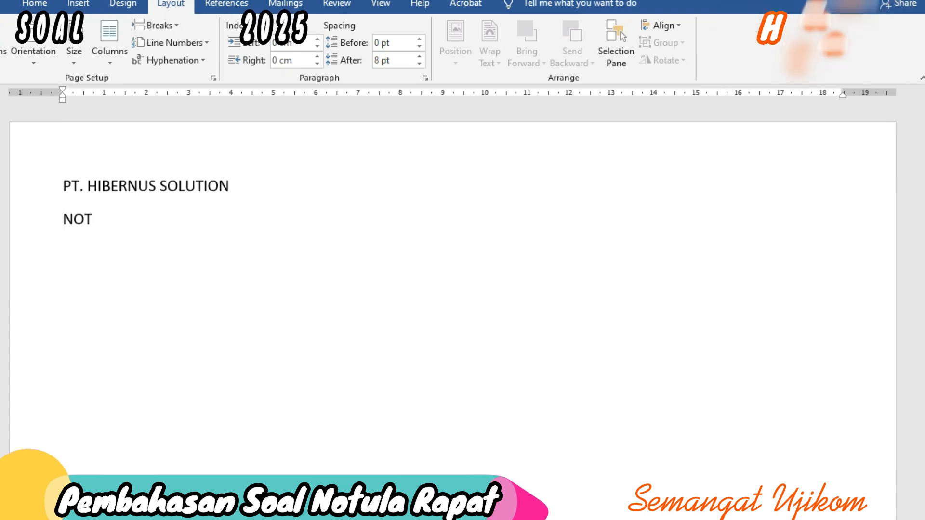
{"action": "type", "text": "OLA"}
{"action": "key", "text": "BackSpace"}
{"action": "key", "text": "BackSpace"}
{"action": "key", "text": "BackSpace"}
{"action": "type", "text": "U"}
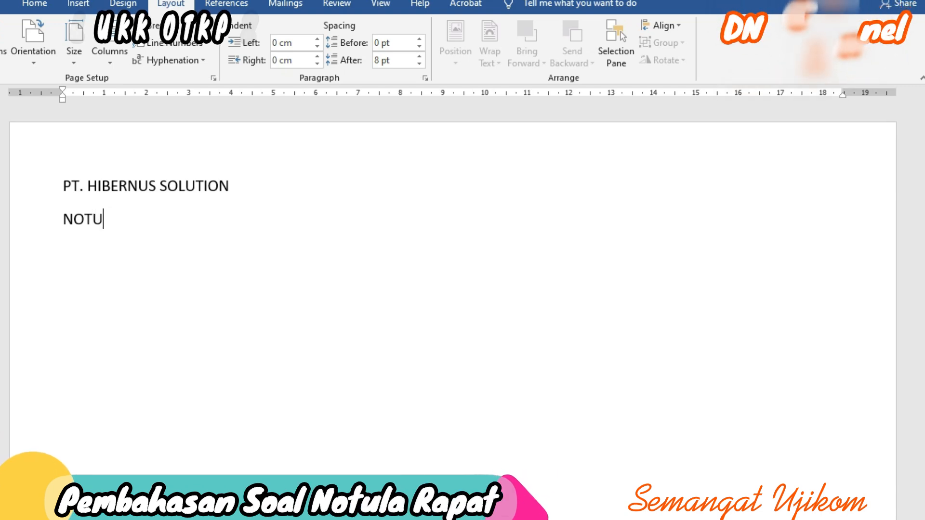
{"action": "type", "text": "LA RAP"}
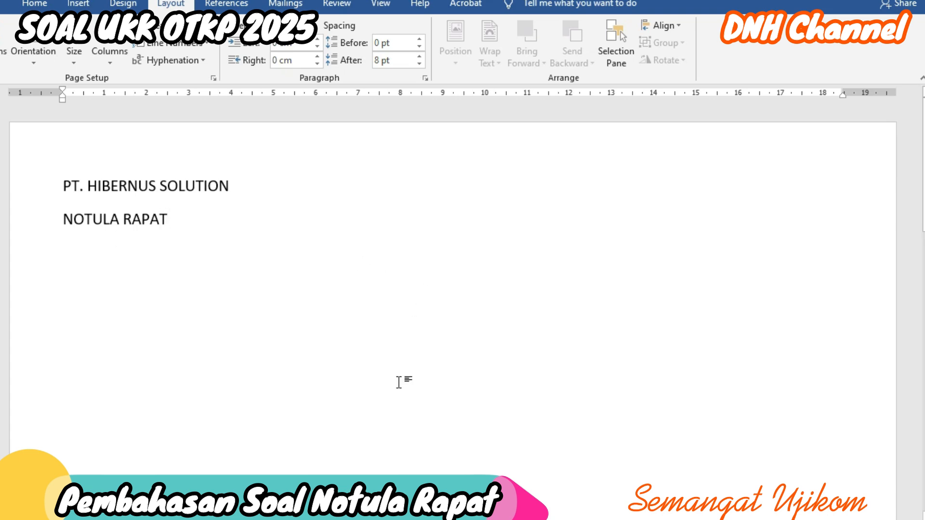
{"action": "type", "text": "AT"}
{"action": "key", "text": "Return"}
Step: Paste the bold centred meeting title below NOTULA RAPAT, then select all the text
{"action": "type", "text": "PERSIAPAN KERJASAMA DALAM PEMBANGUNAN PROYEK\\nGEDUNG PERKANTORAN TAHUN 2025 DENGAN PT BINA INSAN MANDIRI"}
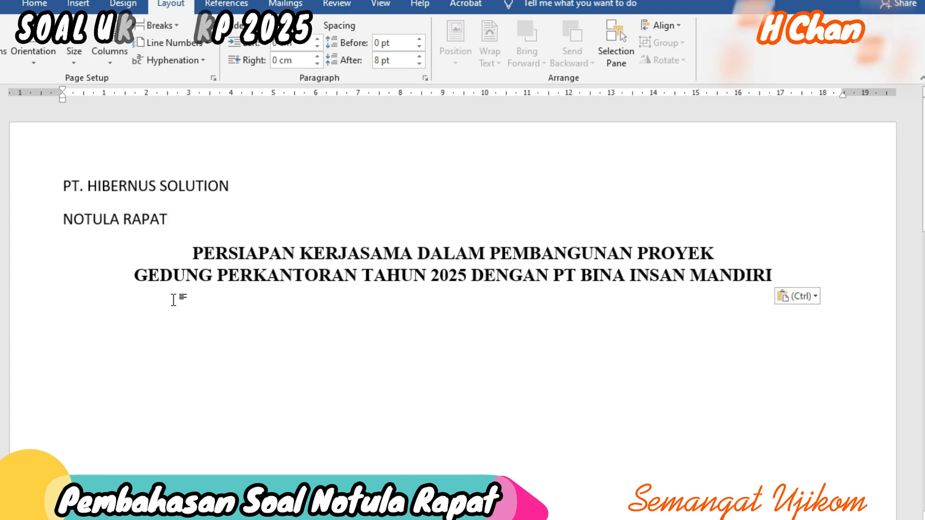
{"action": "key", "text": "Return"}
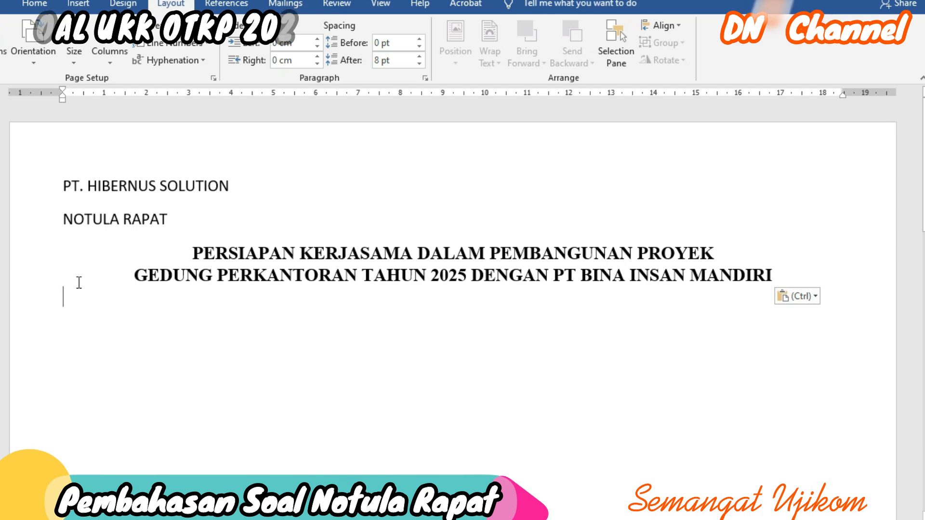
{"action": "key", "text": "ctrl"}
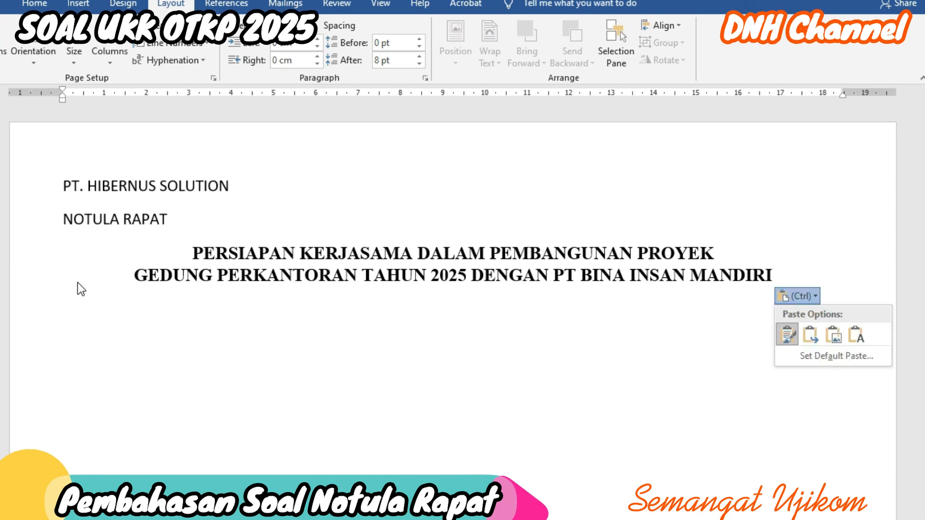
{"action": "left_click", "coordinate": [310, 355]}
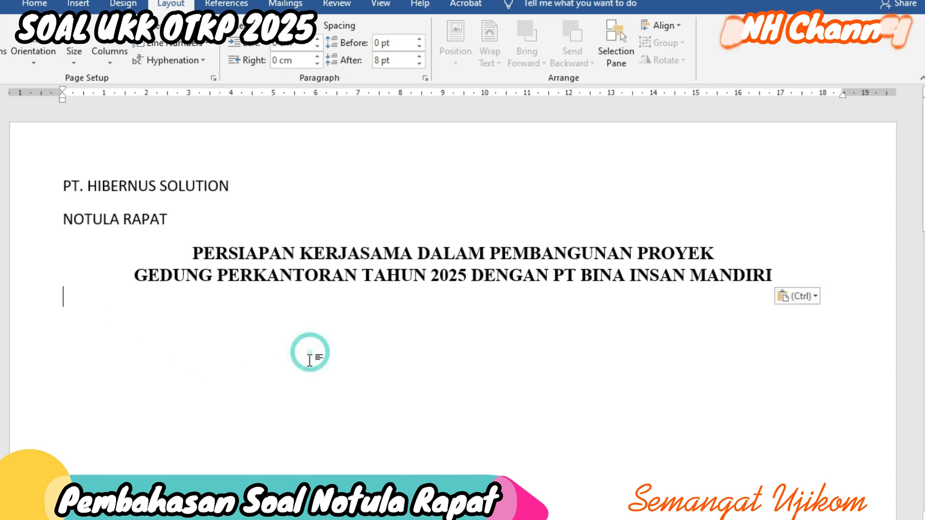
{"action": "key", "text": "ctrl+a"}
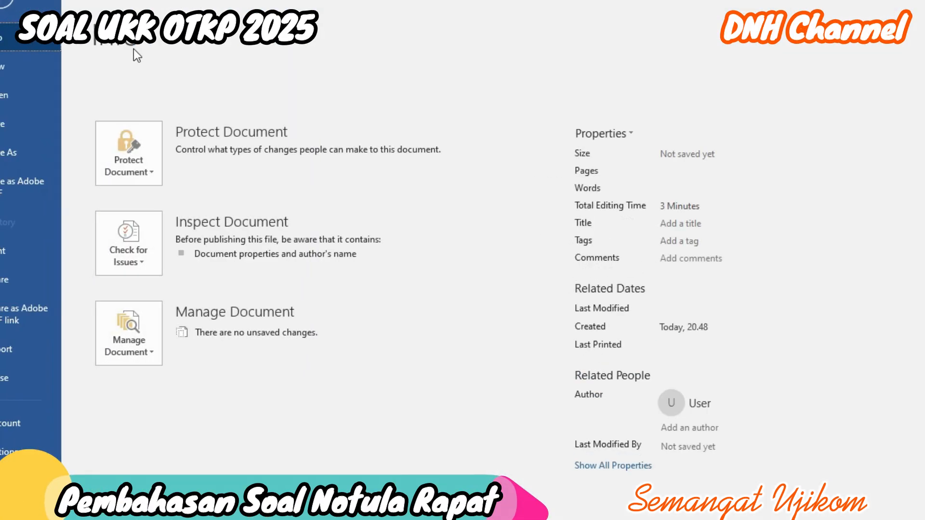
Step: Format all the selected text as bold Times New Roman at 12 pt
{"action": "left_click", "coordinate": [11, 1]}
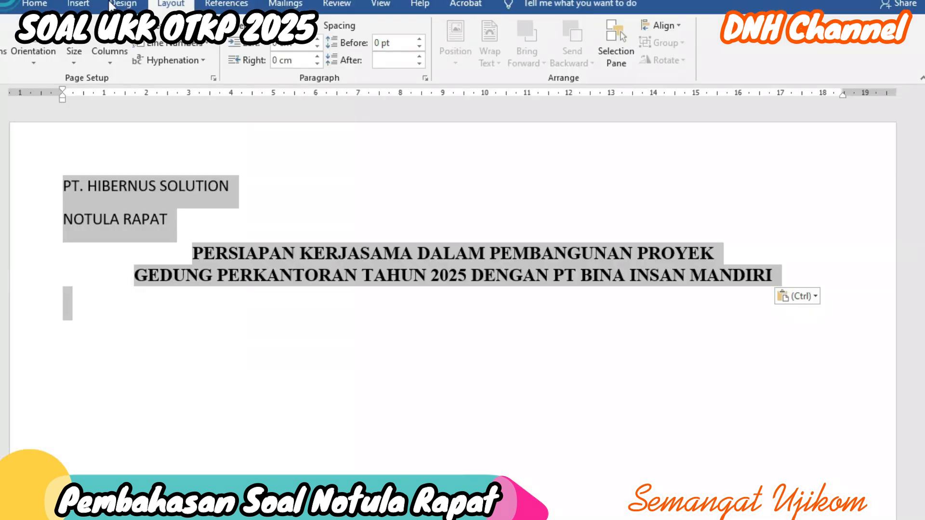
{"action": "left_click", "coordinate": [34, 3]}
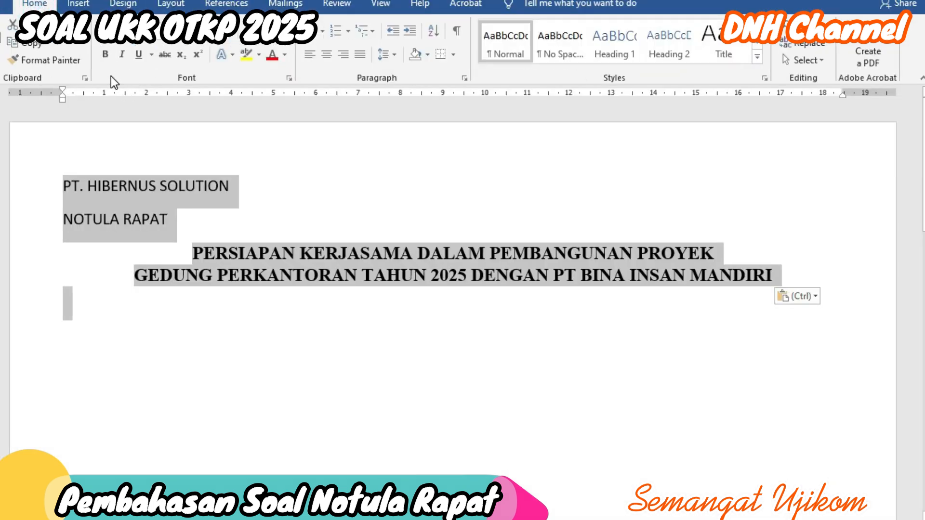
{"action": "left_click", "coordinate": [163, 32]}
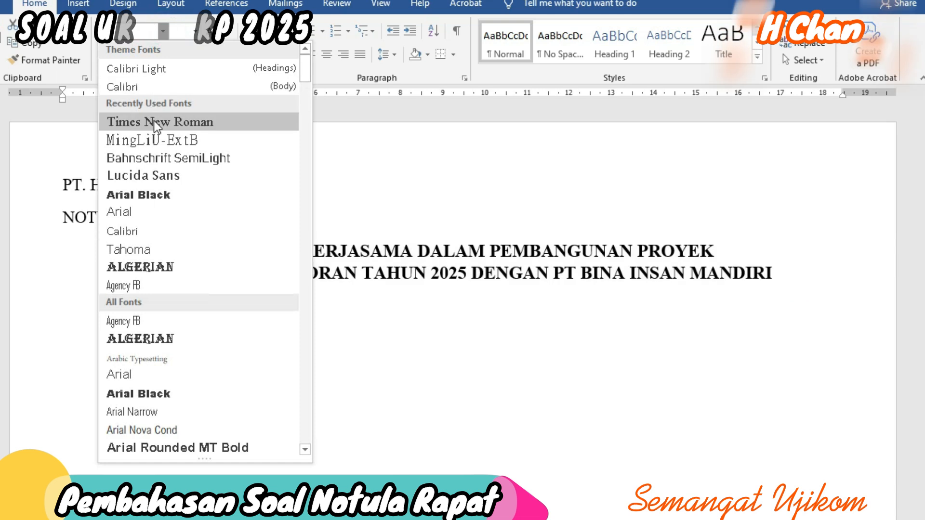
{"action": "left_click", "coordinate": [159, 232]}
{"action": "left_click", "coordinate": [204, 31]}
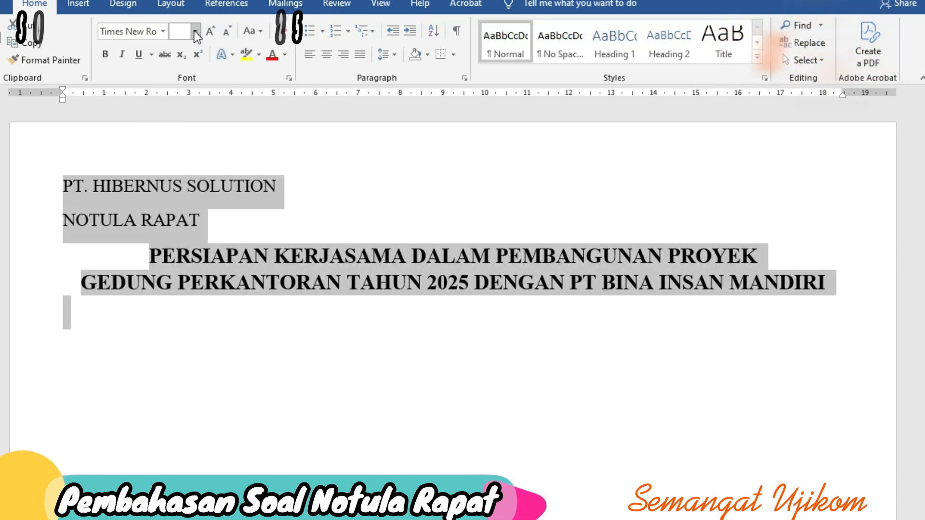
{"action": "left_click", "coordinate": [195, 31]}
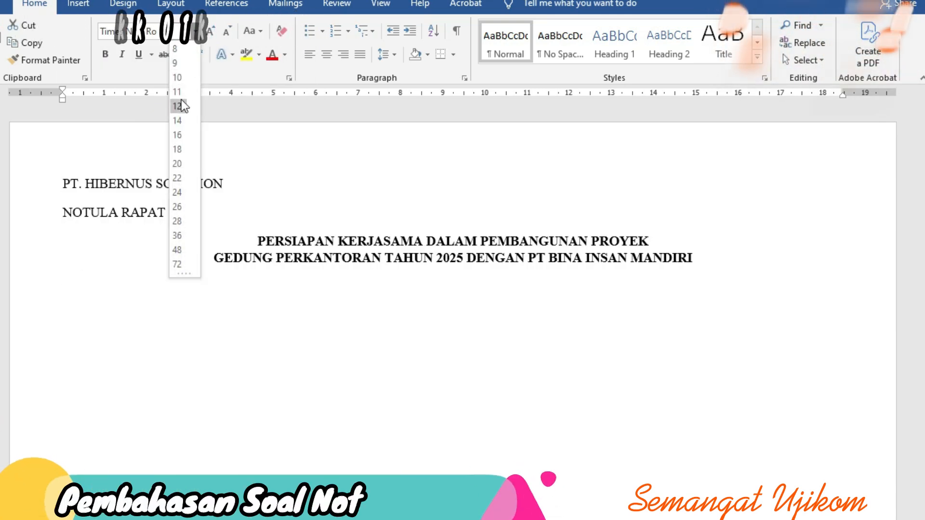
{"action": "left_click", "coordinate": [177, 105]}
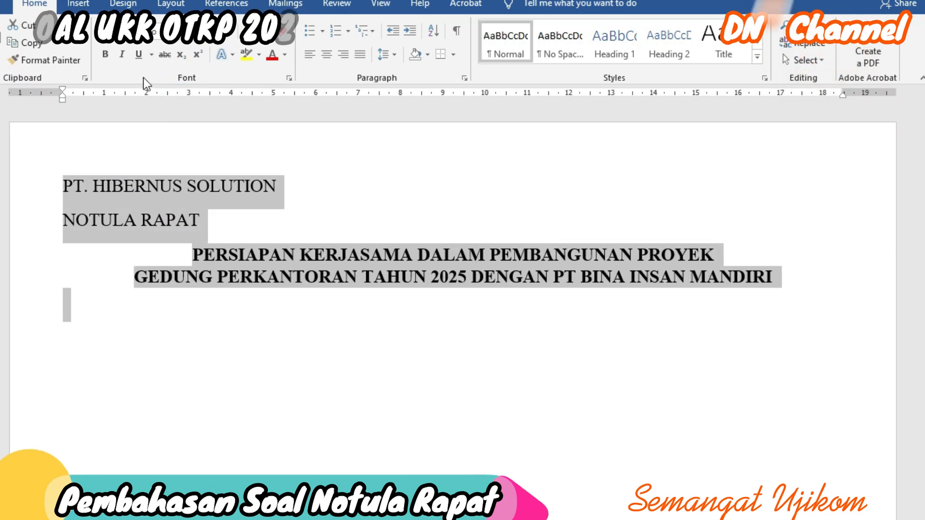
{"action": "left_click", "coordinate": [106, 55]}
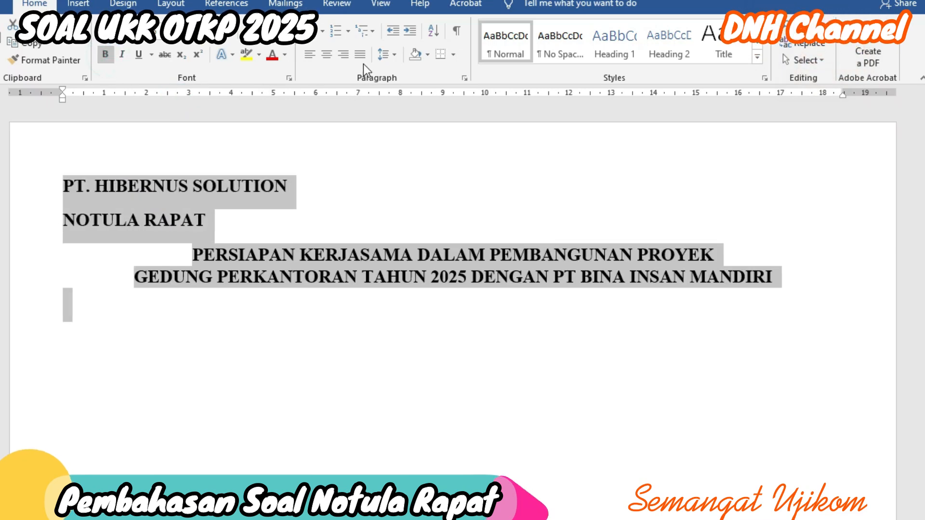
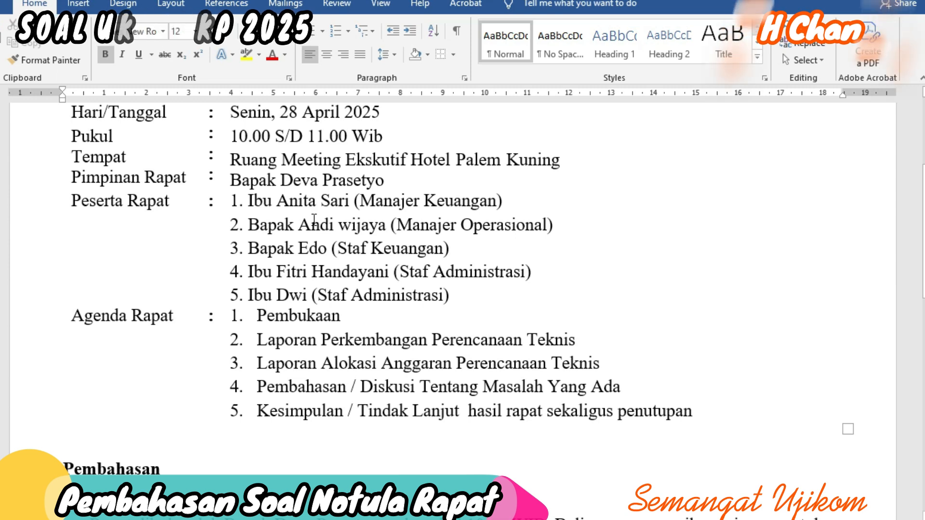
{"action": "mouse_move", "coordinate": [426, 519]}
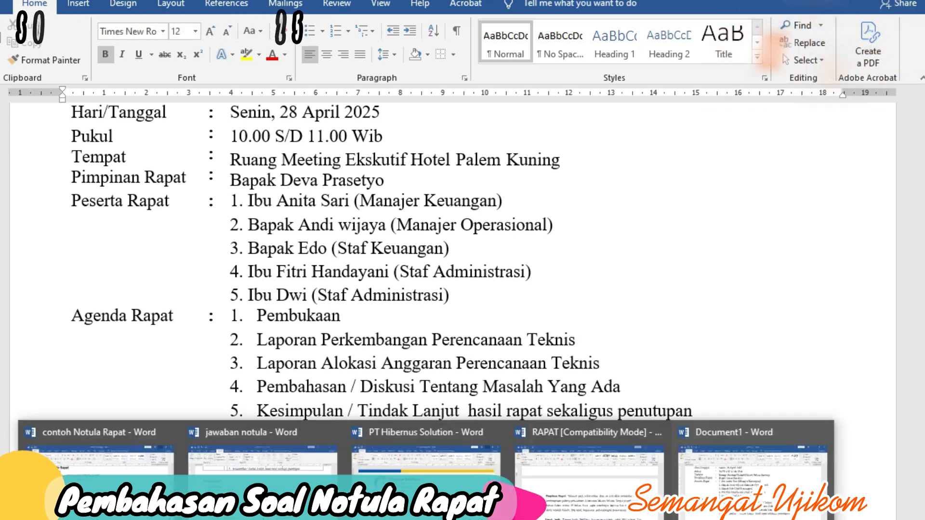
{"action": "left_click", "coordinate": [589, 487]}
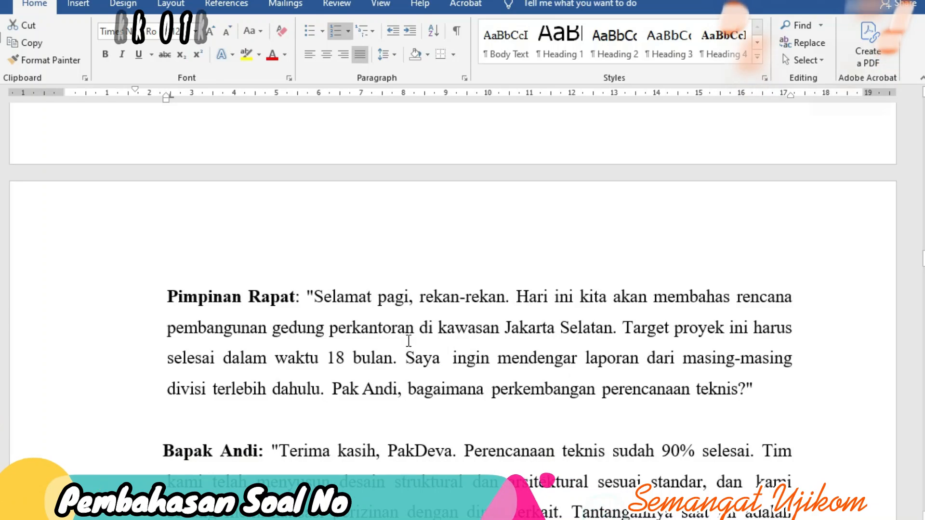
{"action": "scroll", "coordinate": [409, 339], "scroll_direction": "down", "scroll_amount": 5}
{"action": "scroll", "coordinate": [306, 289], "scroll_direction": "up", "scroll_amount": 3}
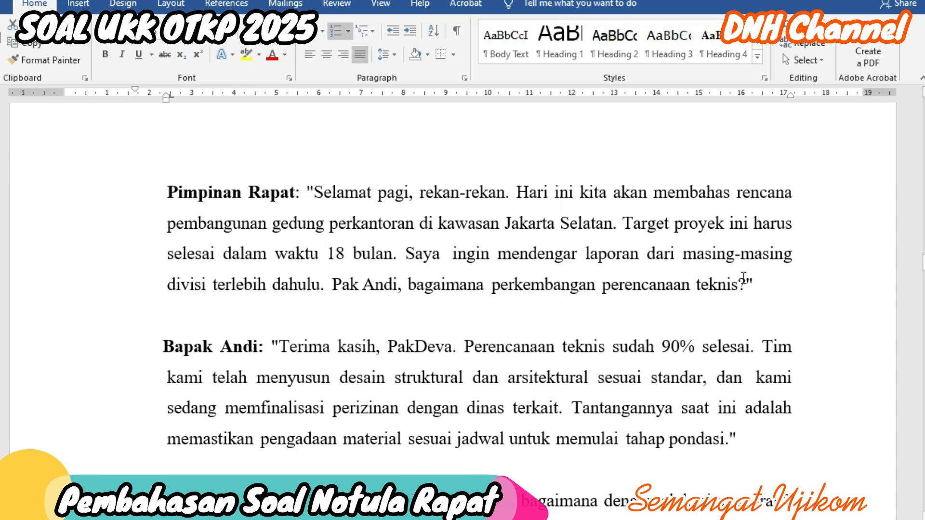
{"action": "scroll", "coordinate": [242, 415], "scroll_direction": "down", "scroll_amount": 2}
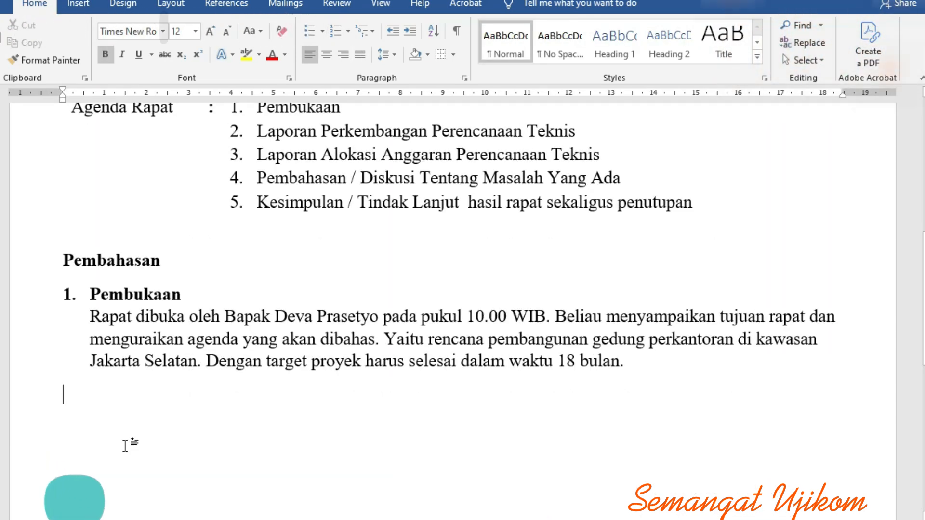
Step: Paste agenda item 2, Laporan Perkembangan Perencanaan Teknis, and tab-align the Pemateri colon
{"action": "key", "text": "ctrl+v"}
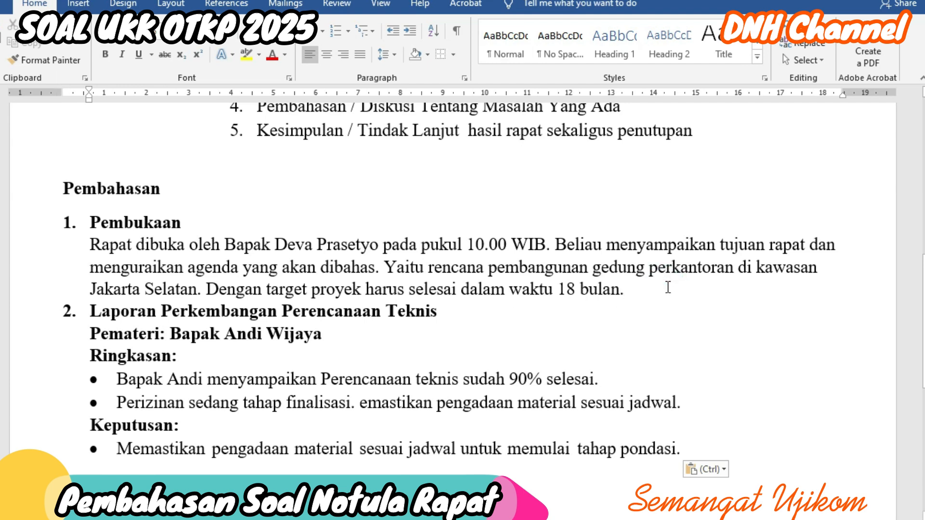
{"action": "key", "text": "Return"}
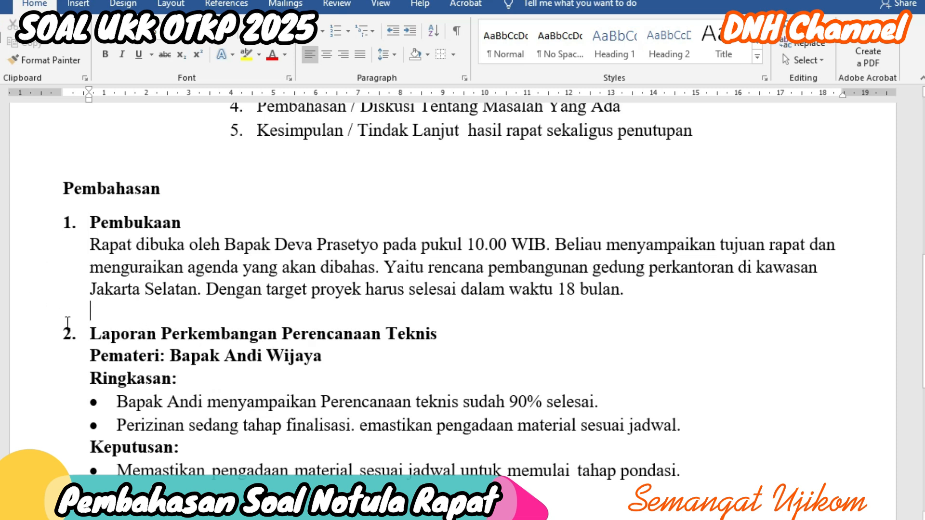
{"action": "left_click", "coordinate": [160, 356]}
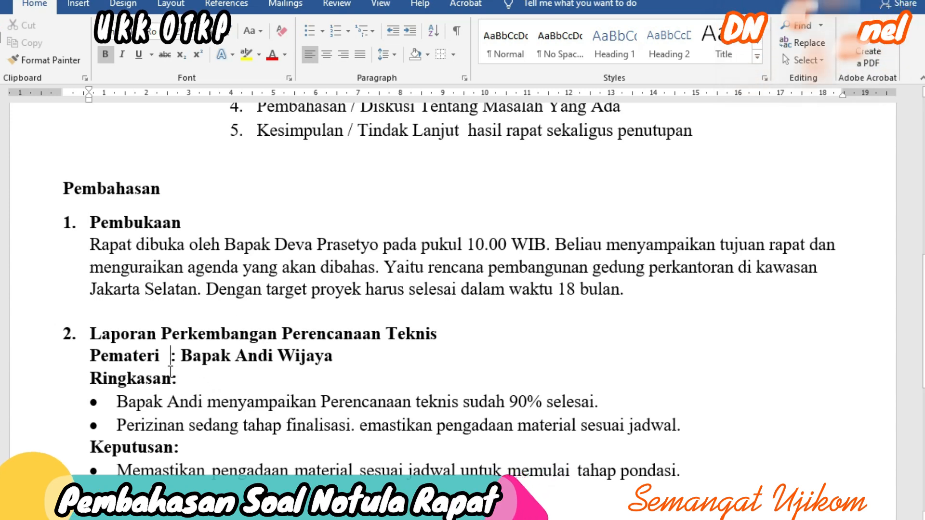
{"action": "key", "text": "Tab"}
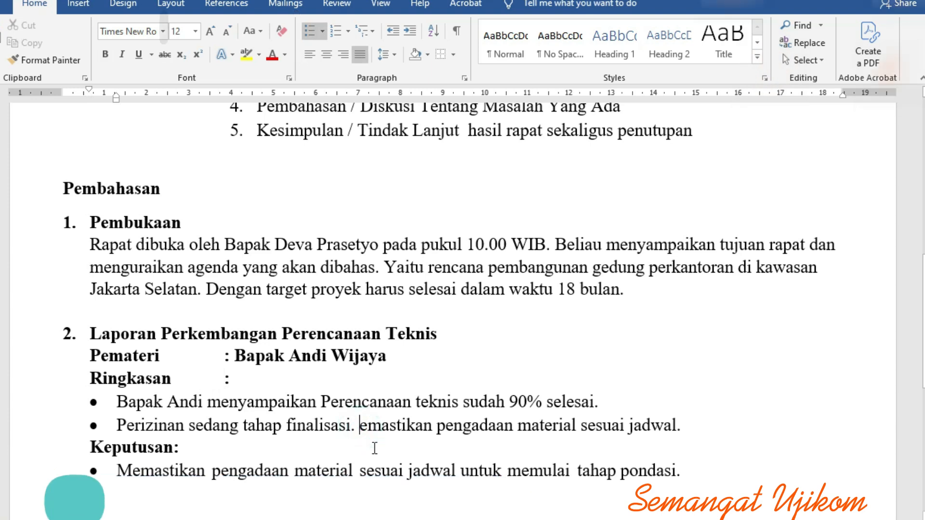
Step: Correct the capital M and delete the duplicate sentence, leaving 'Perizinan sedang tahap finalisasi.'
{"action": "type", "text": "m"}
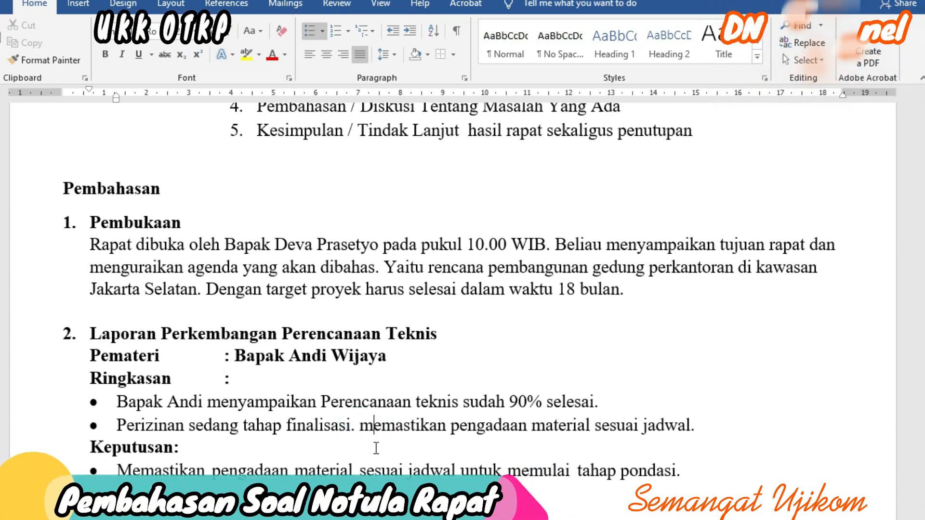
{"action": "key", "text": "BackSpace"}
{"action": "type", "text": "M"}
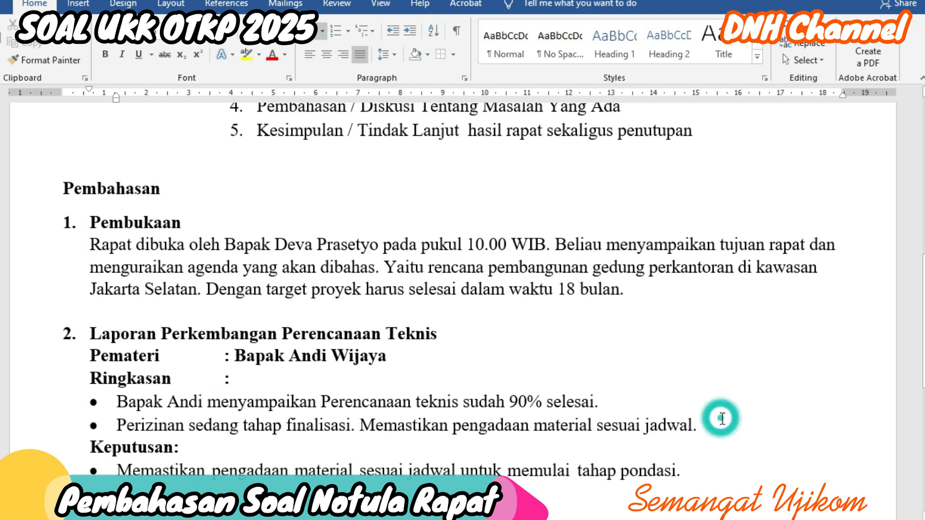
{"action": "left_click_drag", "start_coordinate": [716, 429], "coordinate": [391, 428]}
{"action": "key", "text": "Delete"}
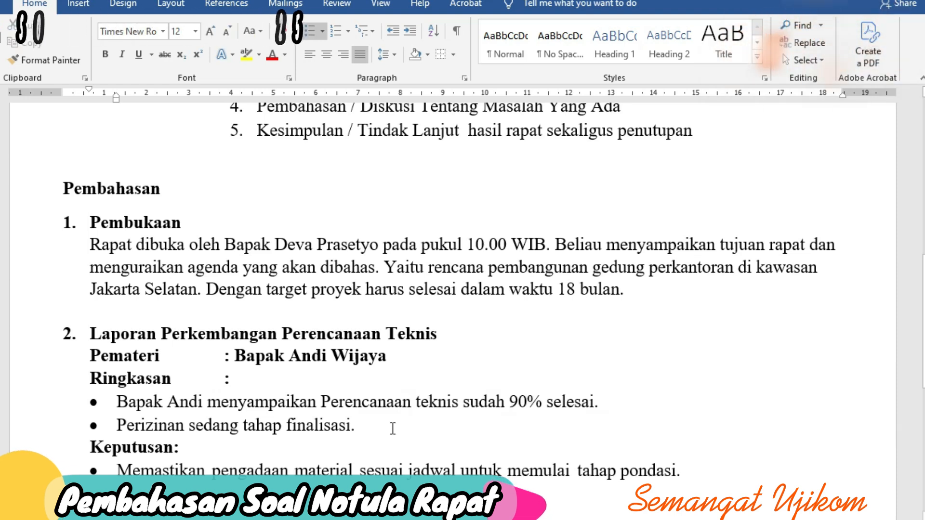
Step: Add an empty line after 'pondasi.' below the Keputusan bullet
{"action": "scroll", "coordinate": [378, 428], "scroll_direction": "down", "scroll_amount": 2}
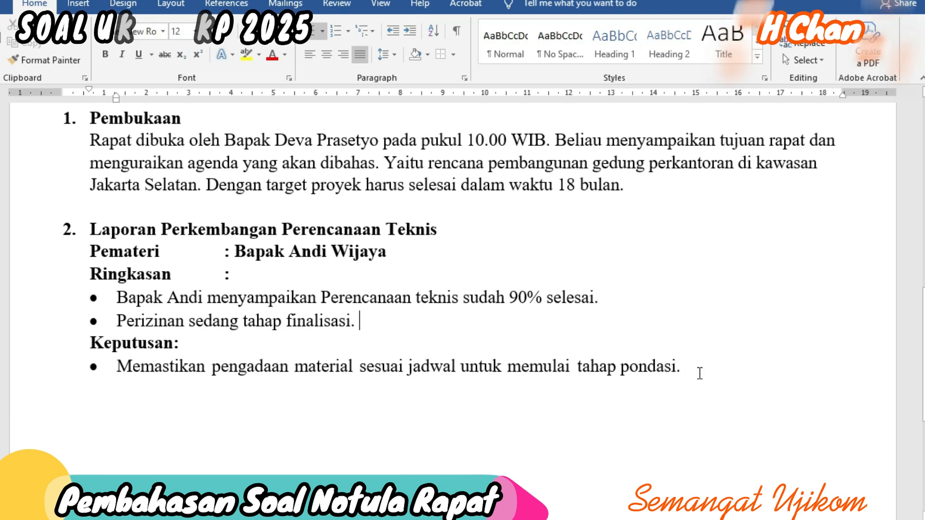
{"action": "left_click", "coordinate": [715, 370]}
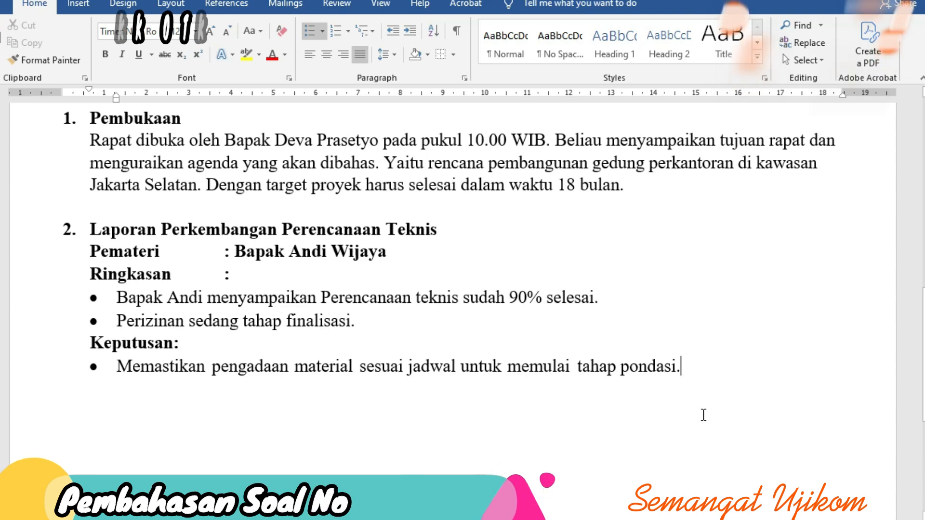
{"action": "key", "text": "Return"}
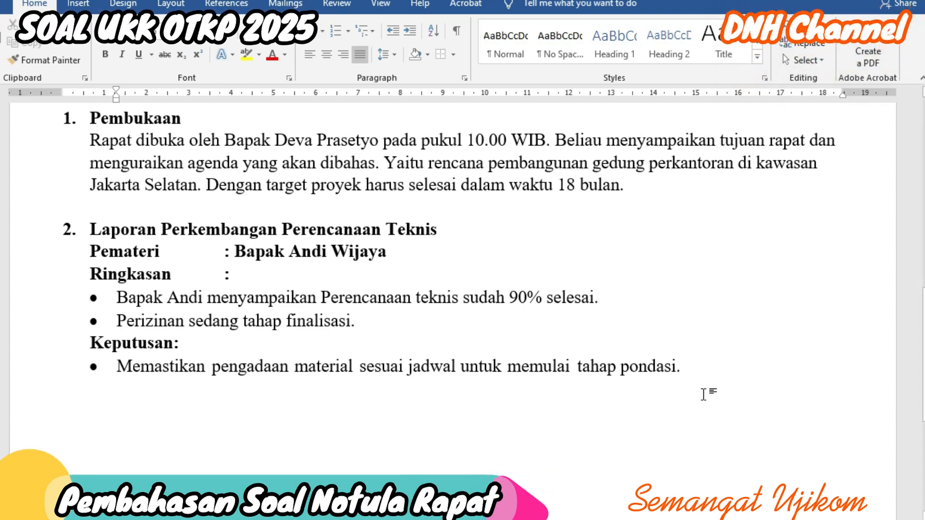
{"action": "scroll", "coordinate": [437, 452], "scroll_direction": "up", "scroll_amount": 5}
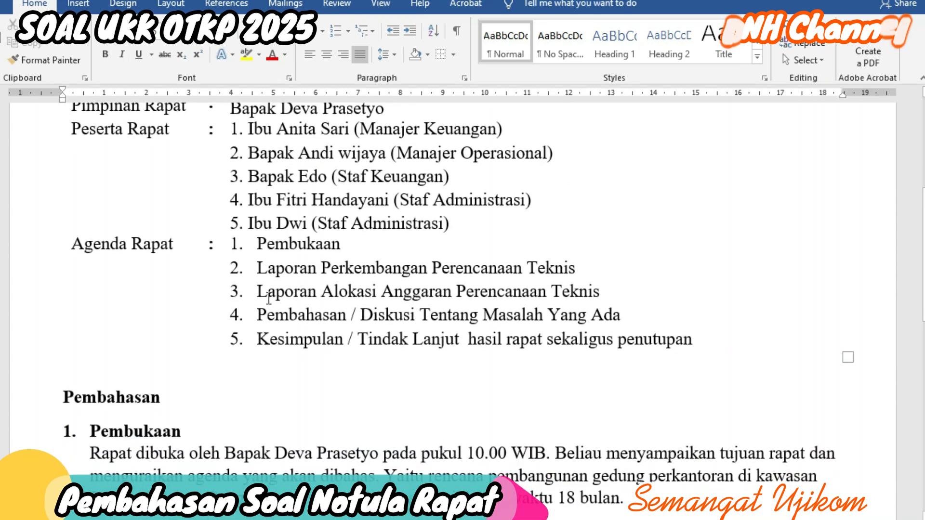
{"action": "scroll", "coordinate": [580, 347], "scroll_direction": "down", "scroll_amount": 4}
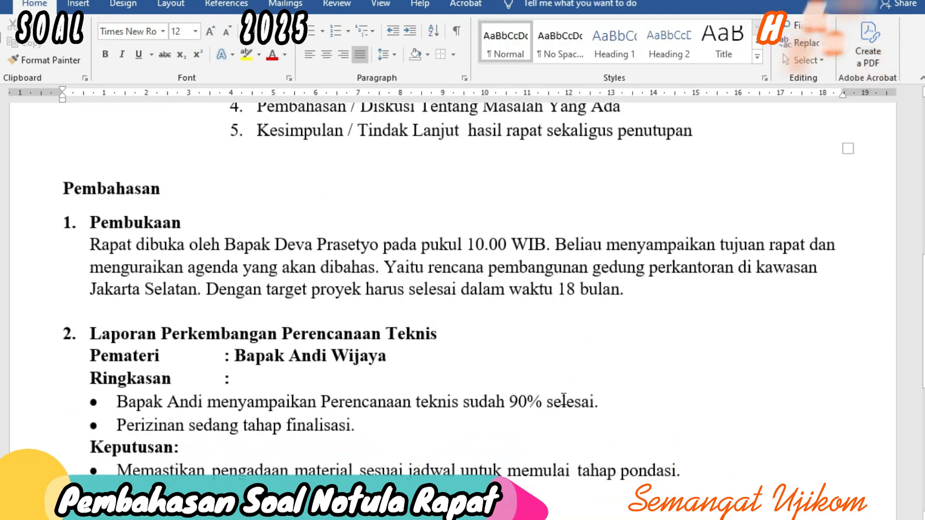
{"action": "scroll", "coordinate": [541, 430], "scroll_direction": "down", "scroll_amount": 3}
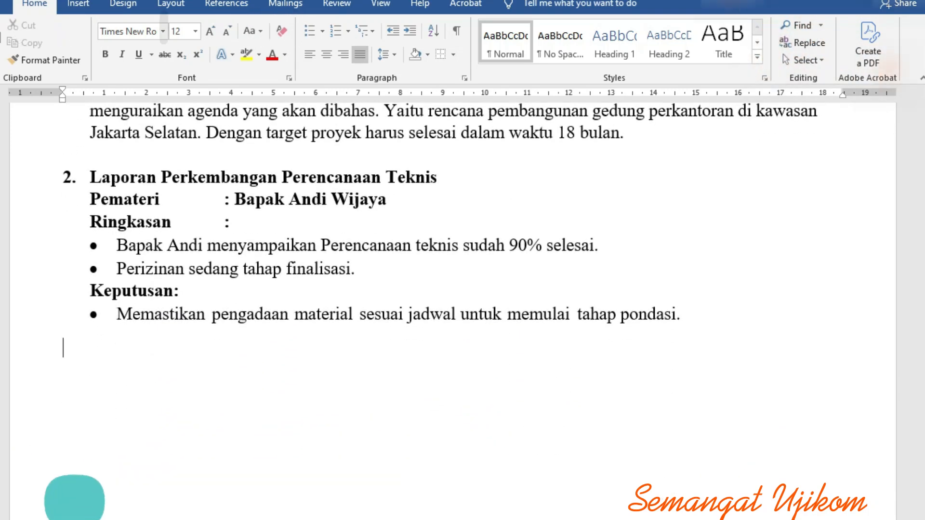
{"action": "mouse_move", "coordinate": [426, 519]}
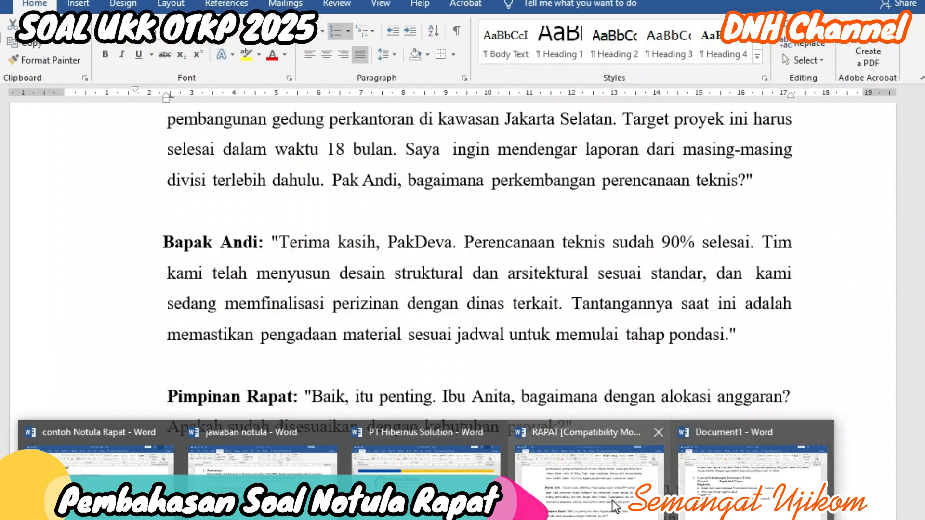
{"action": "left_click", "coordinate": [612, 500]}
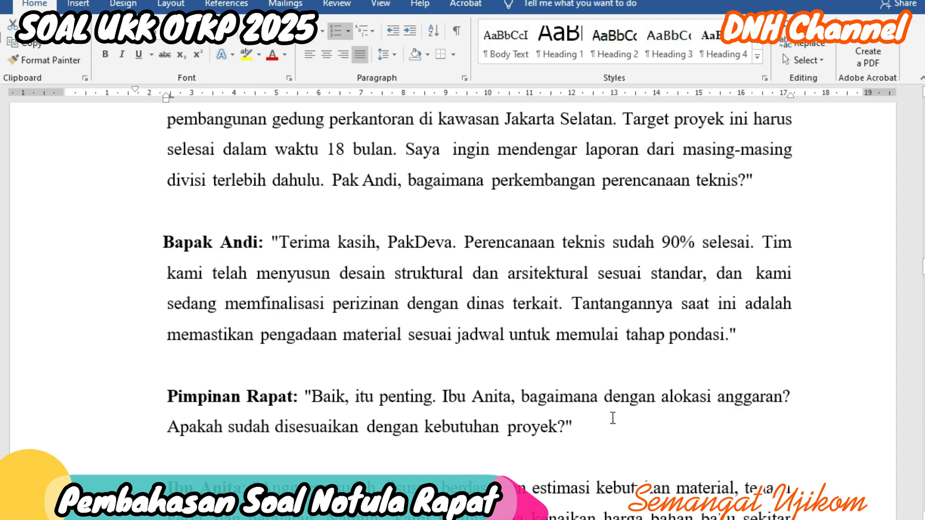
{"action": "scroll", "coordinate": [682, 409], "scroll_direction": "down", "scroll_amount": 3}
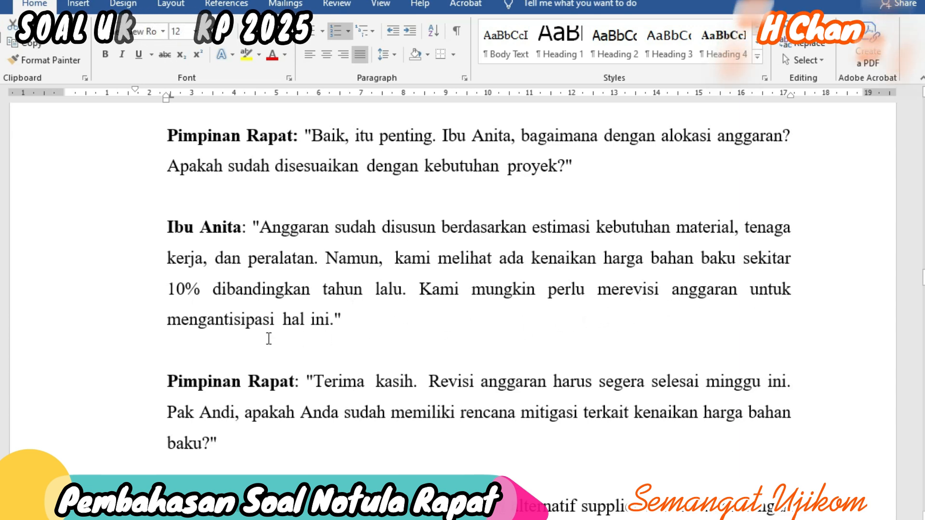
{"action": "scroll", "coordinate": [195, 306], "scroll_direction": "down", "scroll_amount": 2}
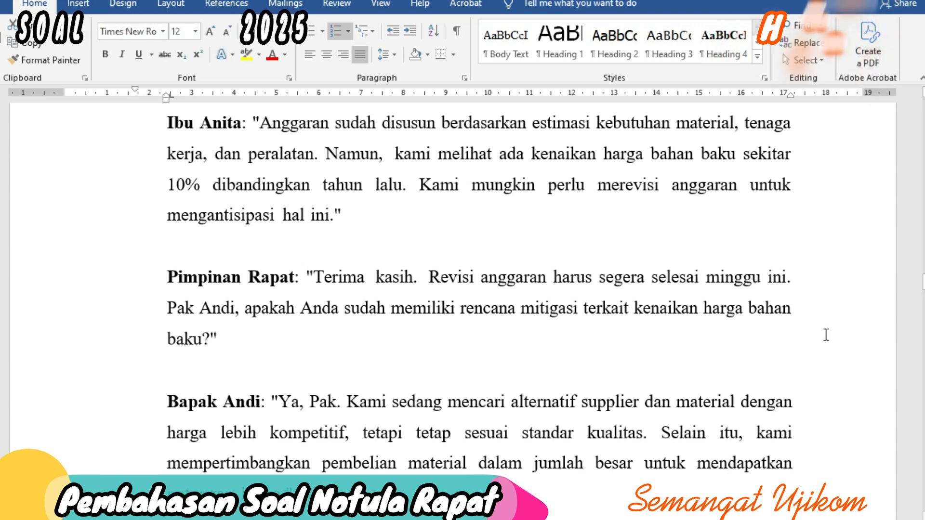
{"action": "scroll", "coordinate": [394, 318], "scroll_direction": "down", "scroll_amount": 3}
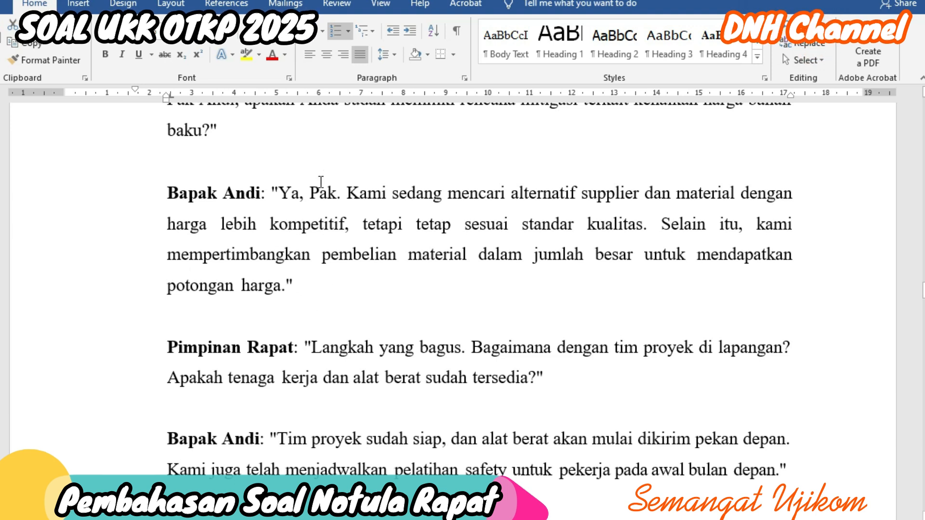
{"action": "scroll", "coordinate": [312, 256], "scroll_direction": "up", "scroll_amount": 3}
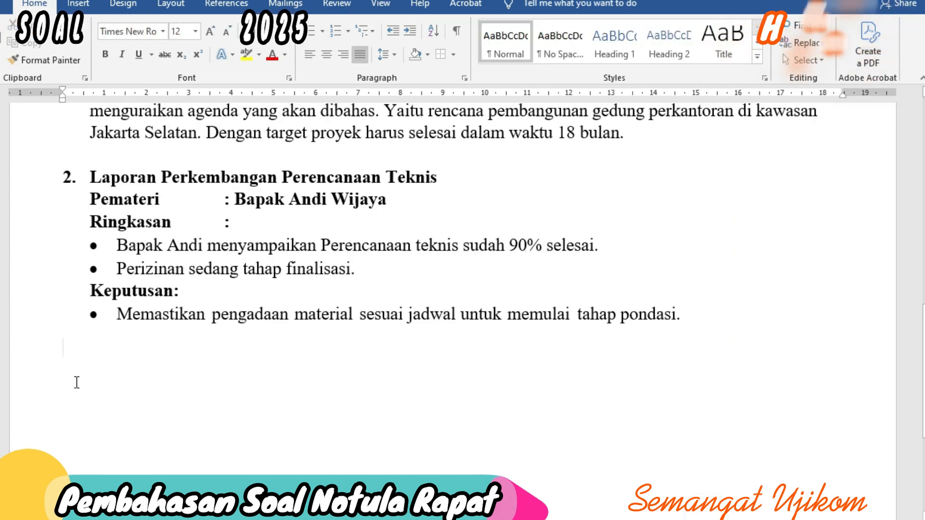
{"action": "scroll", "coordinate": [132, 380], "scroll_direction": "up", "scroll_amount": 6}
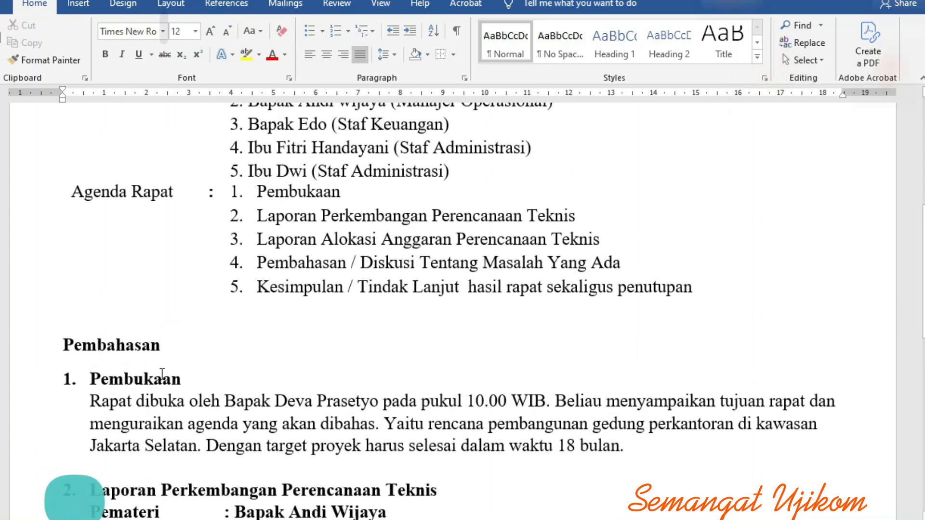
{"action": "scroll", "coordinate": [282, 395], "scroll_direction": "down", "scroll_amount": 3}
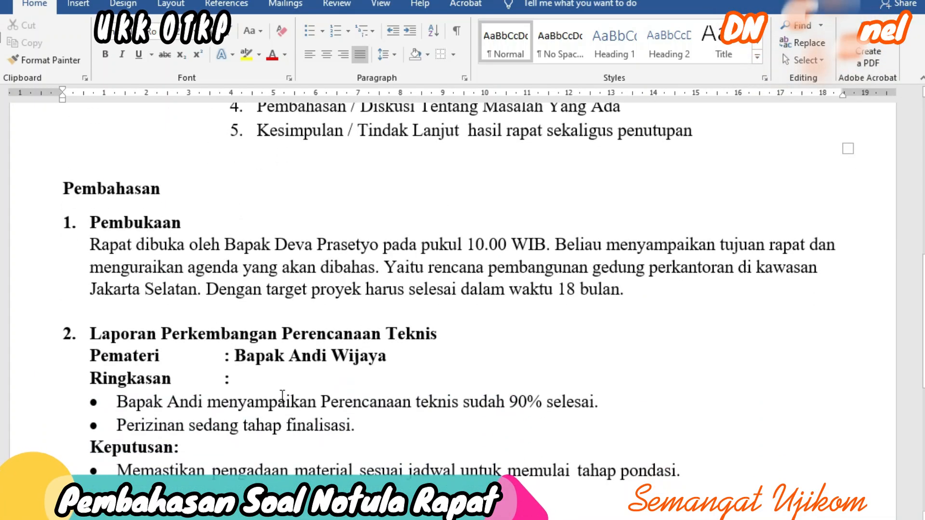
{"action": "scroll", "coordinate": [260, 390], "scroll_direction": "down", "scroll_amount": 2}
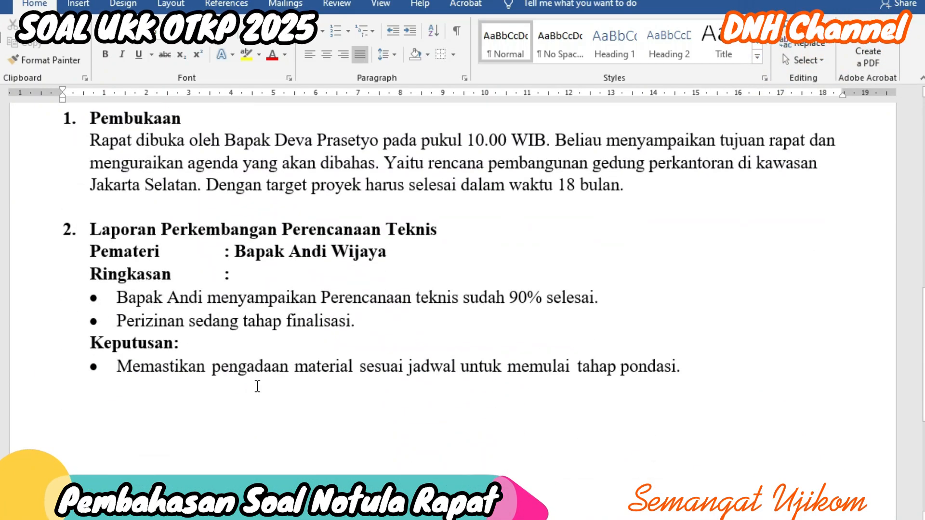
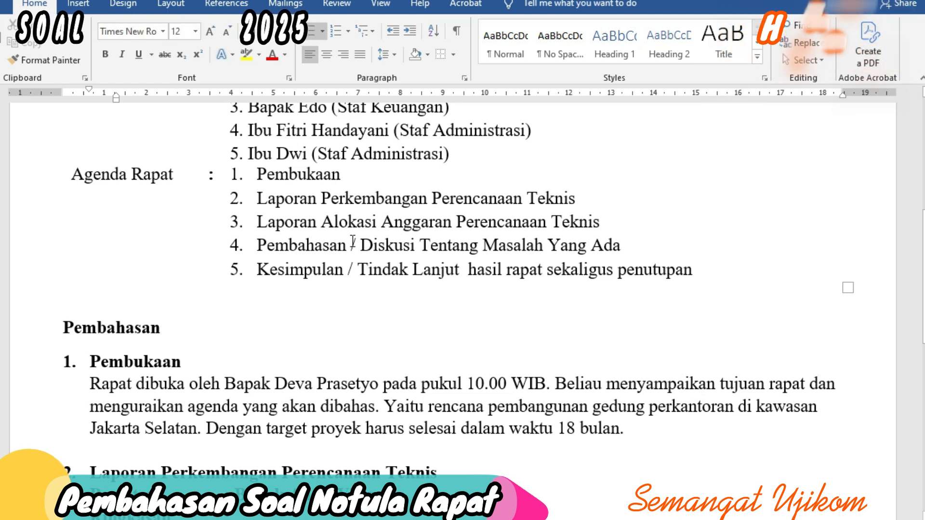
Step: Show the transcript document and read down through Ibu Anita's software proposal to the closing remarks
{"action": "scroll", "coordinate": [493, 302], "scroll_direction": "down", "scroll_amount": 10}
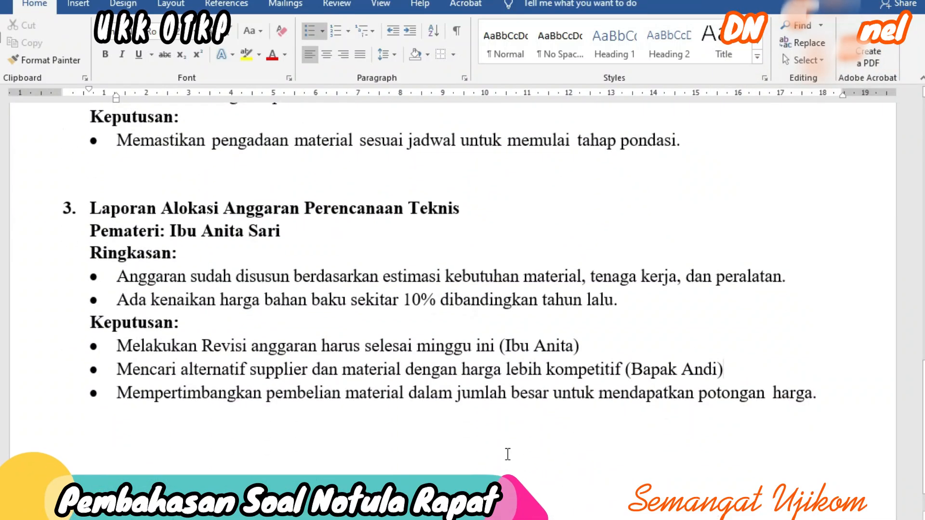
{"action": "left_click", "coordinate": [602, 501]}
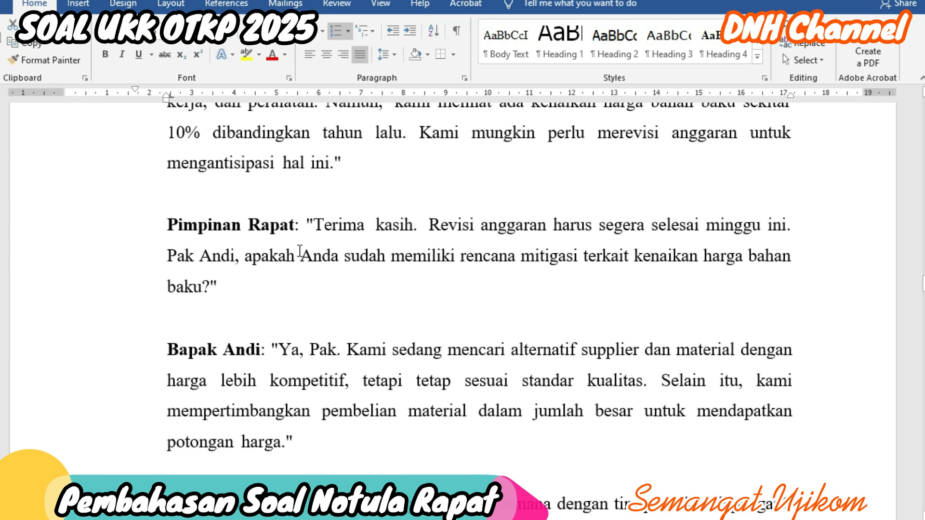
{"action": "scroll", "coordinate": [355, 278], "scroll_direction": "down", "scroll_amount": 3}
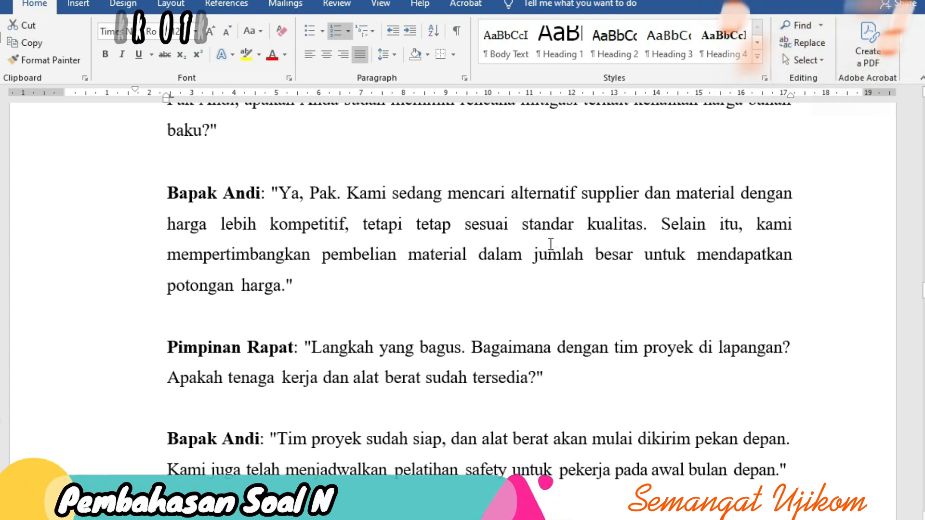
{"action": "scroll", "coordinate": [550, 244], "scroll_direction": "down", "scroll_amount": 2}
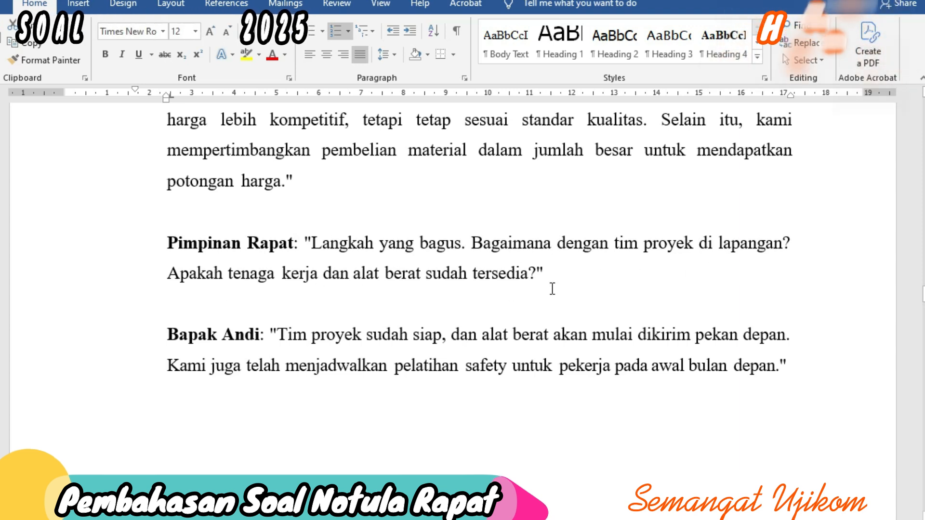
{"action": "scroll", "coordinate": [530, 294], "scroll_direction": "down", "scroll_amount": 3}
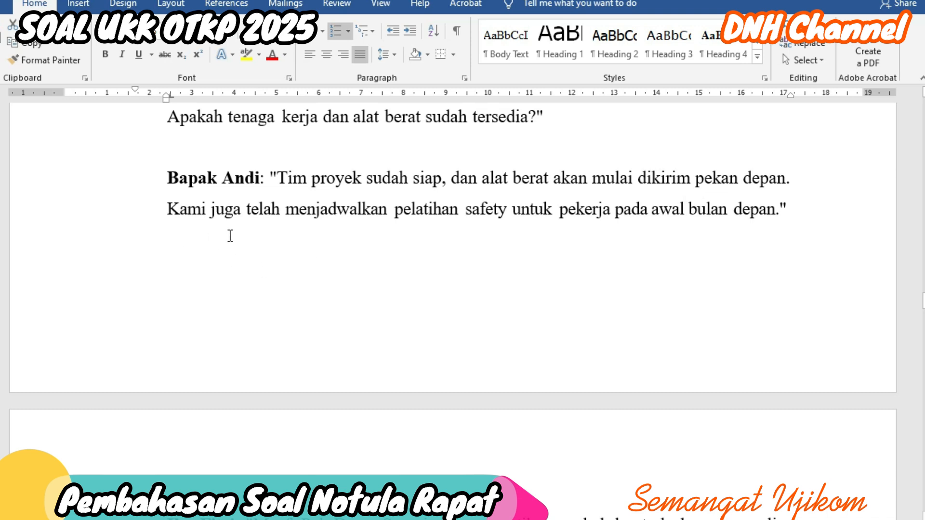
{"action": "scroll", "coordinate": [353, 238], "scroll_direction": "down", "scroll_amount": 1}
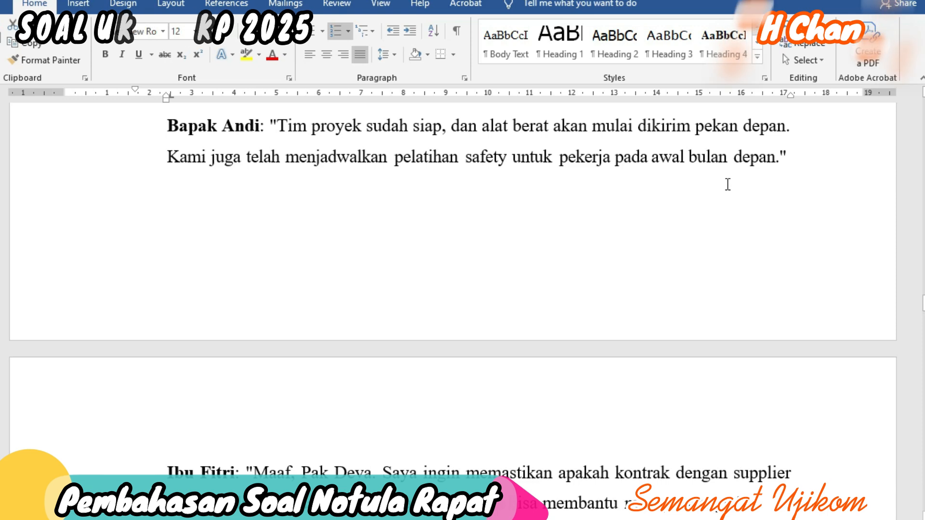
{"action": "scroll", "coordinate": [728, 184], "scroll_direction": "down", "scroll_amount": 1}
{"action": "scroll", "coordinate": [727, 184], "scroll_direction": "down", "scroll_amount": 2}
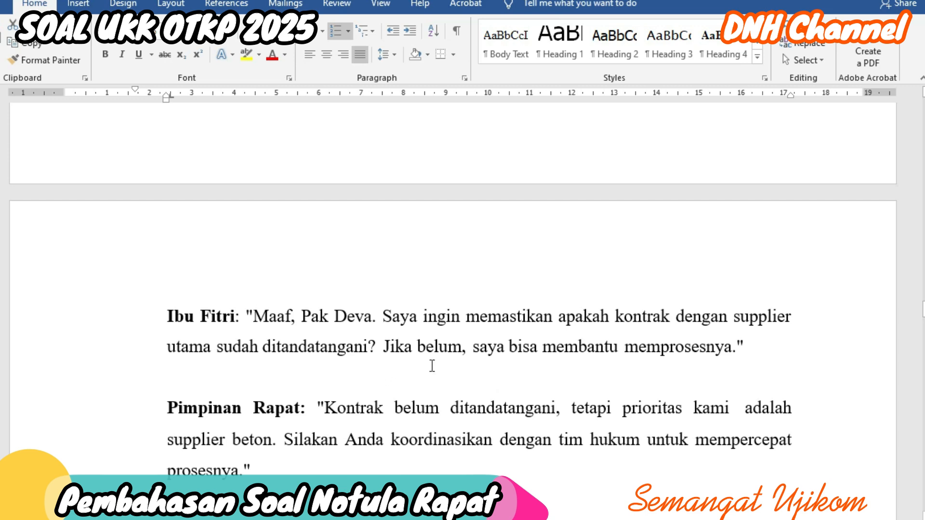
{"action": "scroll", "coordinate": [733, 339], "scroll_direction": "down", "scroll_amount": 3}
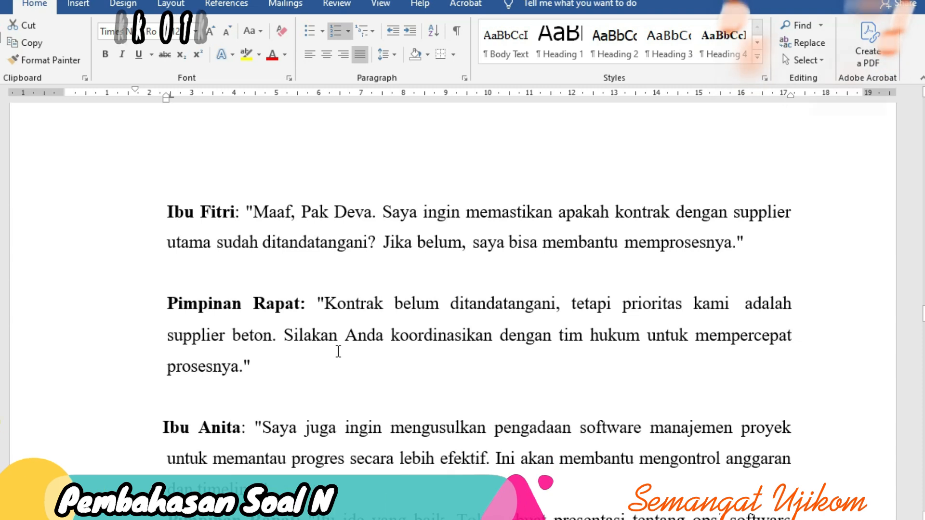
{"action": "scroll", "coordinate": [337, 350], "scroll_direction": "down", "scroll_amount": 1}
{"action": "scroll", "coordinate": [368, 306], "scroll_direction": "down", "scroll_amount": 2}
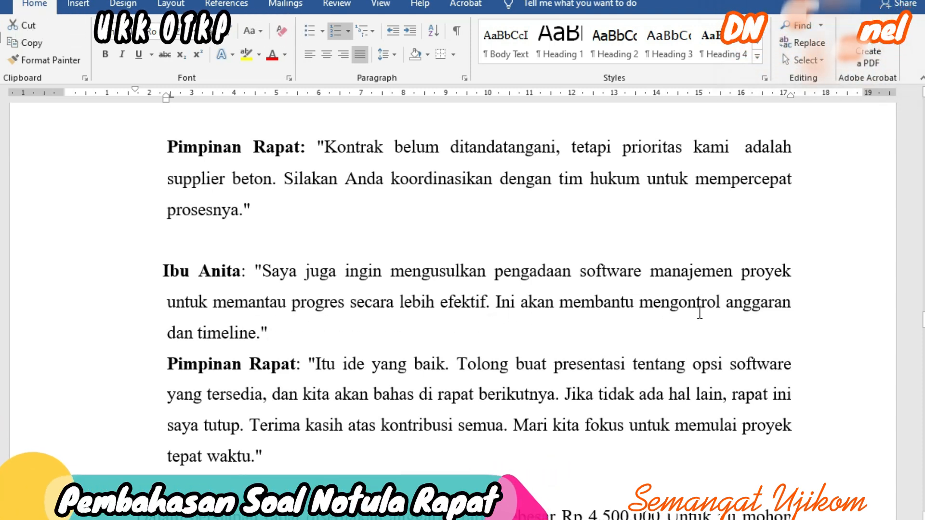
{"action": "scroll", "coordinate": [331, 317], "scroll_direction": "down", "scroll_amount": 1}
{"action": "scroll", "coordinate": [331, 317], "scroll_direction": "down", "scroll_amount": 3}
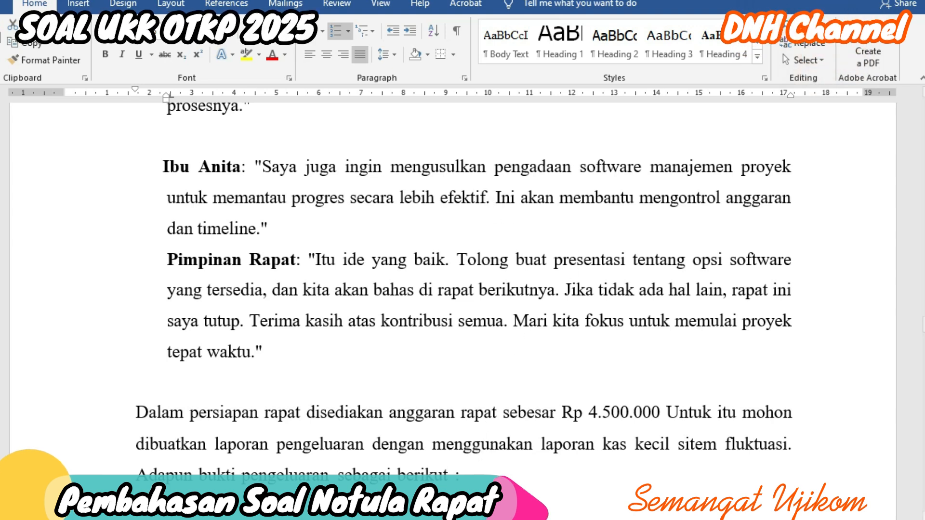
Step: Paste section 4, Pembahasan / Diskusi Tentang Masalah Yang Ada, below section 3
{"action": "left_click", "coordinate": [90, 439]}
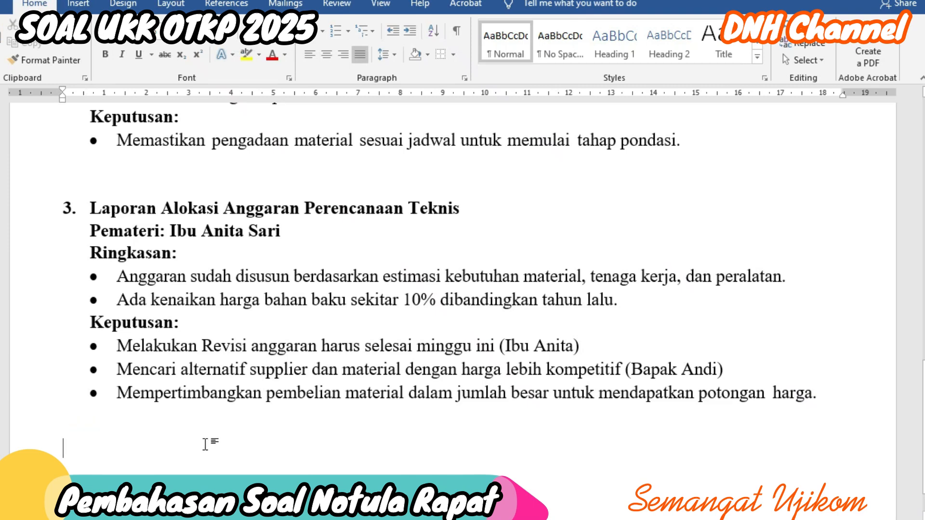
{"action": "key", "text": "ctrl+v"}
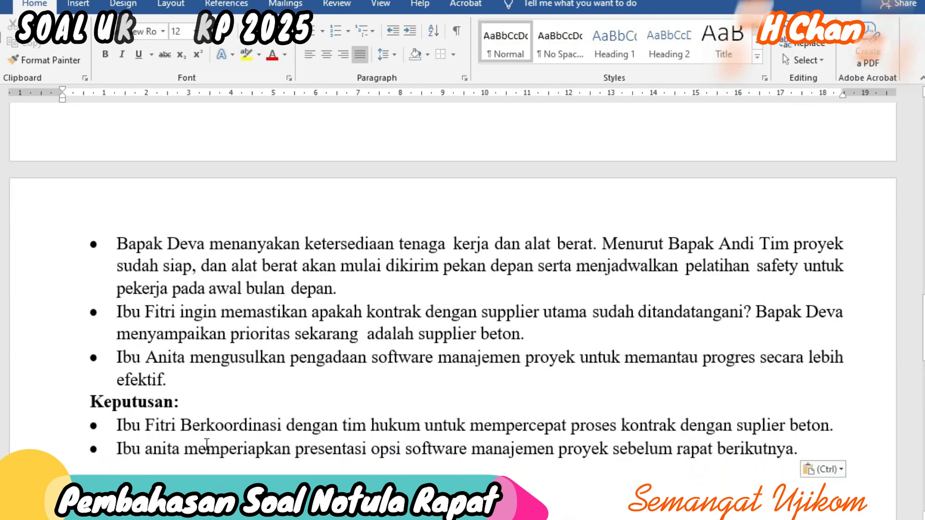
{"action": "scroll", "coordinate": [227, 442], "scroll_direction": "up", "scroll_amount": 5}
{"action": "scroll", "coordinate": [227, 443], "scroll_direction": "down", "scroll_amount": 2}
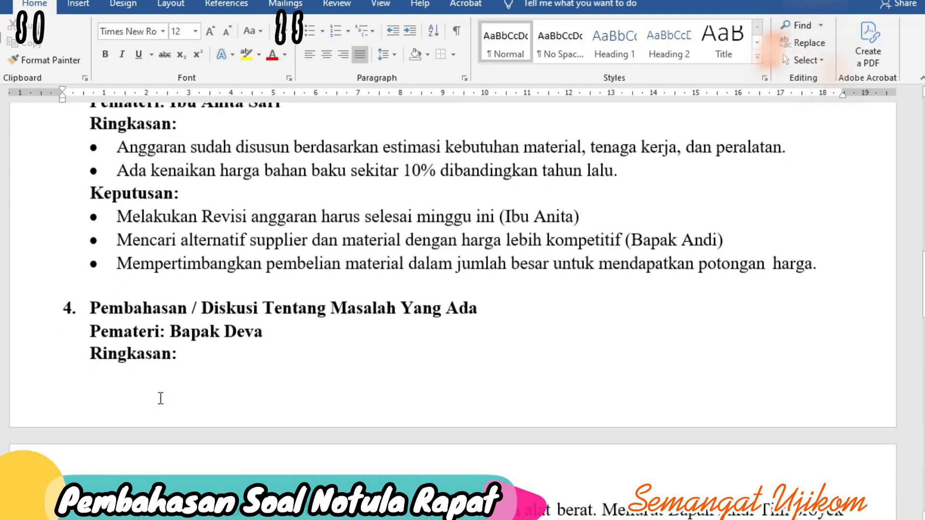
Step: Insert a blank line above section 4 so it starts on the next page
{"action": "left_click", "coordinate": [142, 286]}
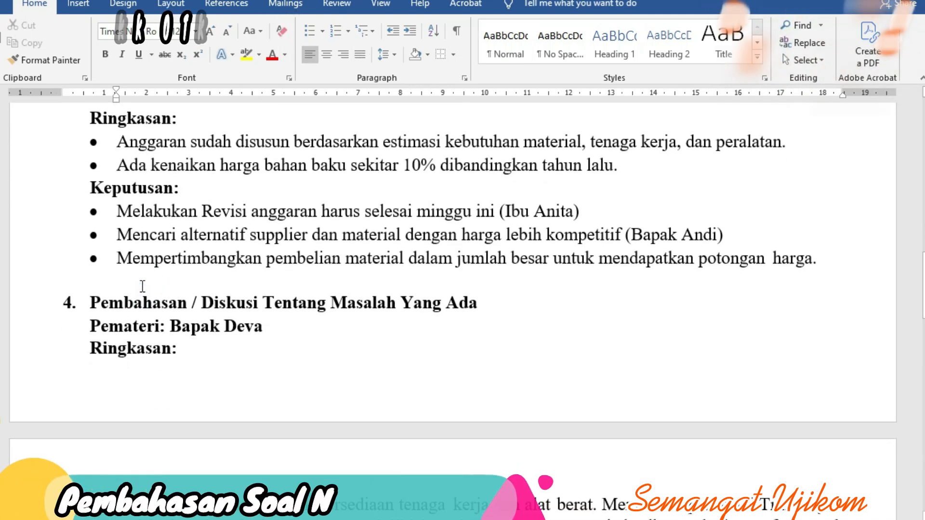
{"action": "key", "text": "Return"}
{"action": "key", "text": "Return"}
{"action": "key", "text": "Return"}
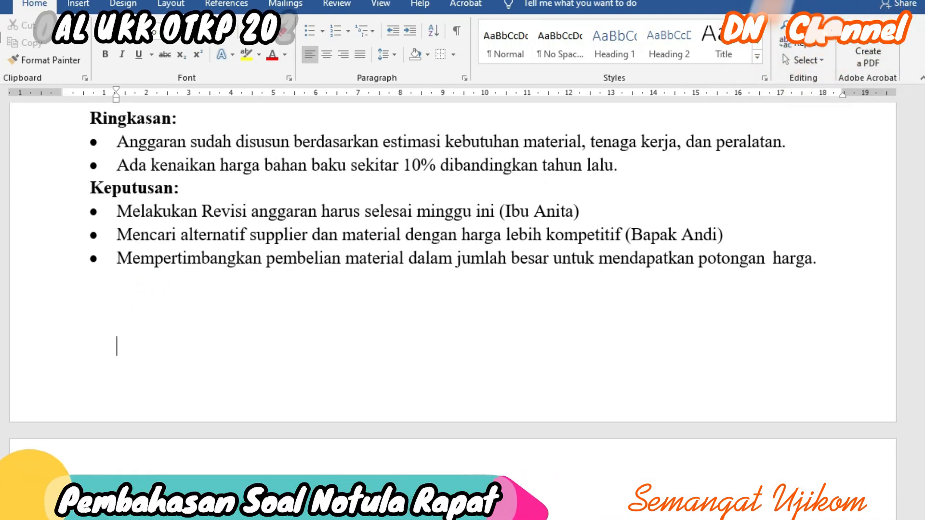
{"action": "scroll", "coordinate": [140, 424], "scroll_direction": "down", "scroll_amount": 4}
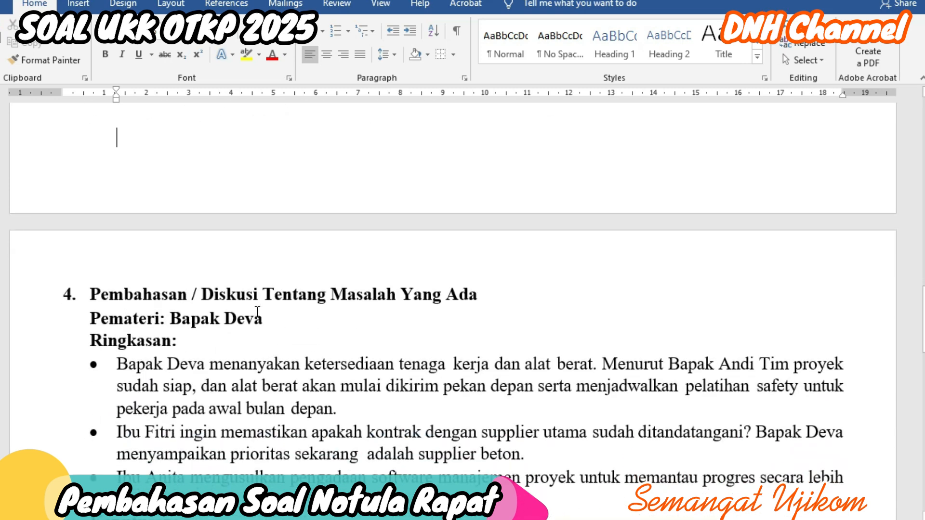
{"action": "scroll", "coordinate": [504, 311], "scroll_direction": "down", "scroll_amount": 2}
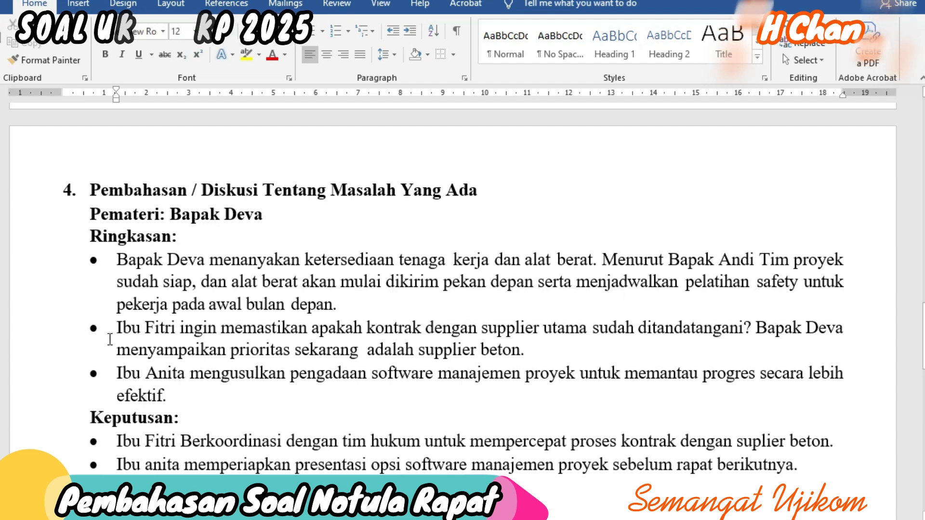
{"action": "scroll", "coordinate": [308, 324], "scroll_direction": "down", "scroll_amount": 3}
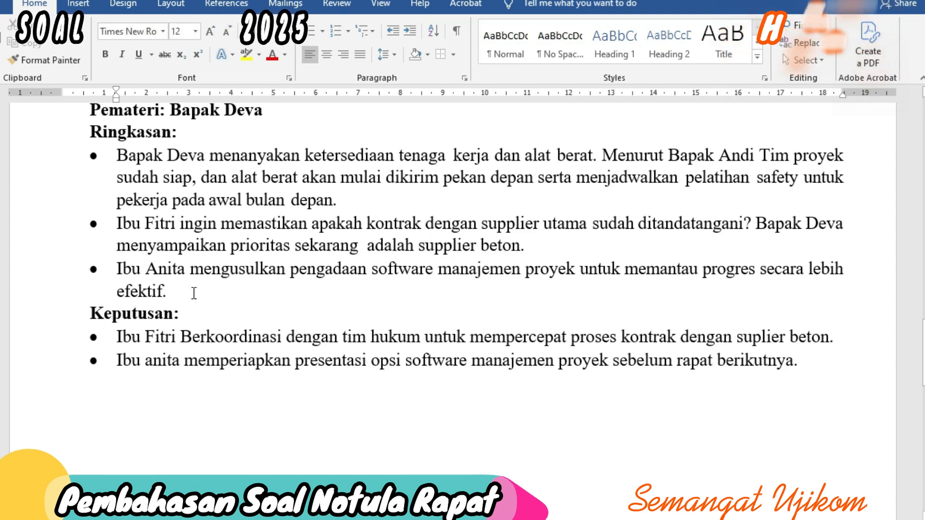
Step: Insert 'kontrak' before 'supplier' in the second Ringkasan bullet
{"action": "left_click", "coordinate": [420, 241]}
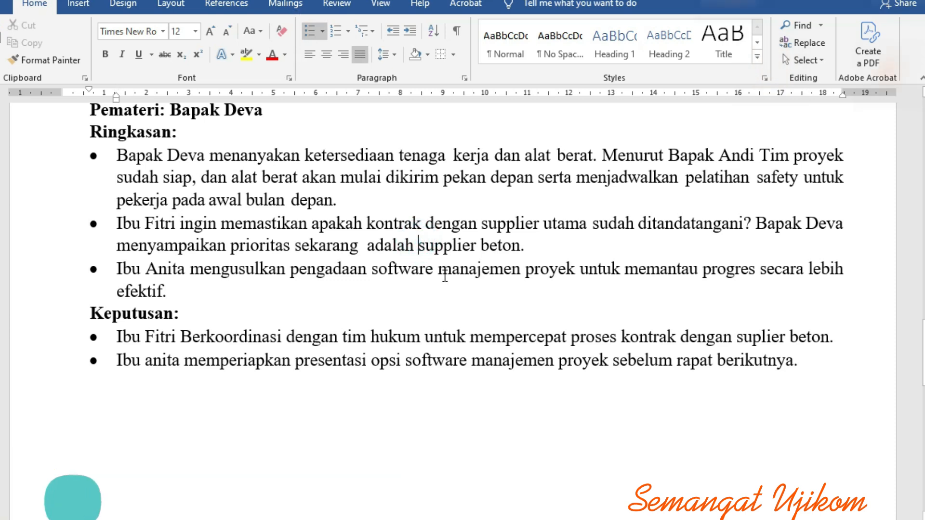
{"action": "type", "text": "kontrak dengan"}
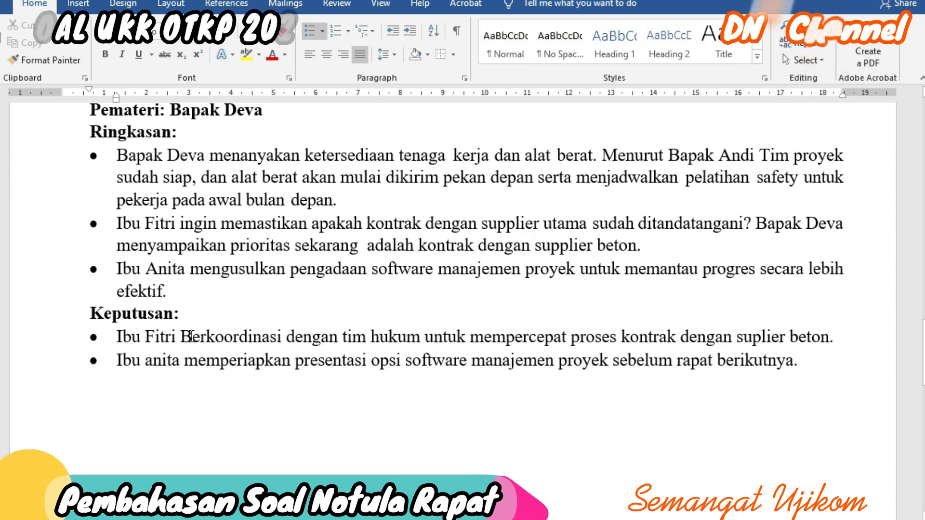
{"action": "scroll", "coordinate": [206, 290], "scroll_direction": "down", "scroll_amount": 2}
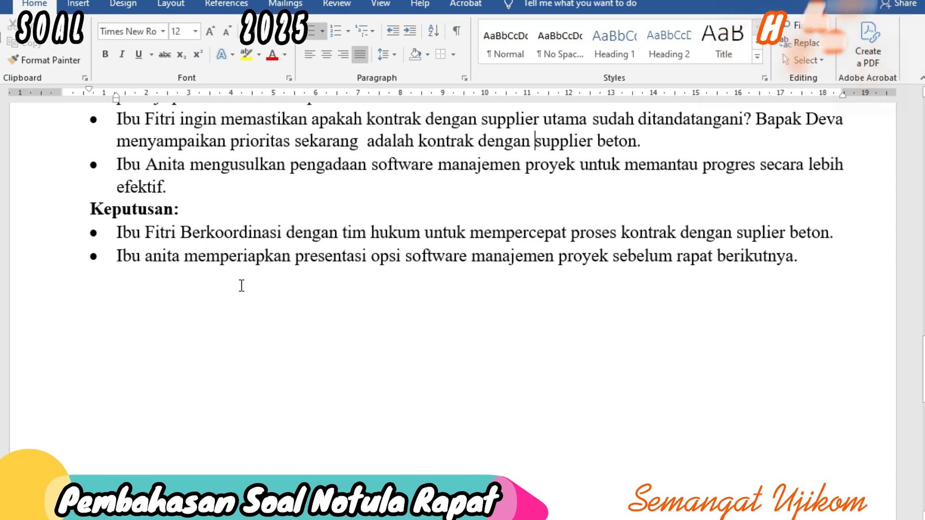
Step: Correct 'memperiapkan' to 'mempersiapkan' in the last Keputusan bullet
{"action": "left_click", "coordinate": [243, 258]}
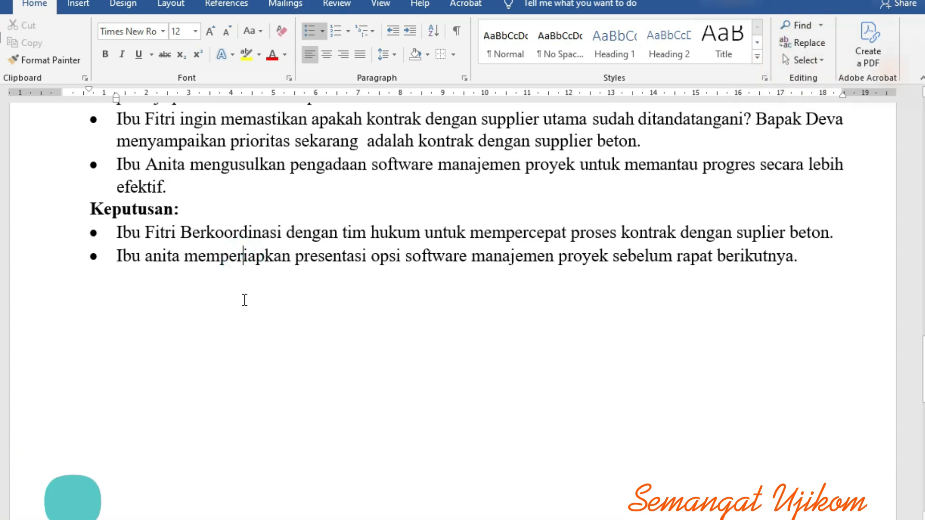
{"action": "type", "text": "s"}
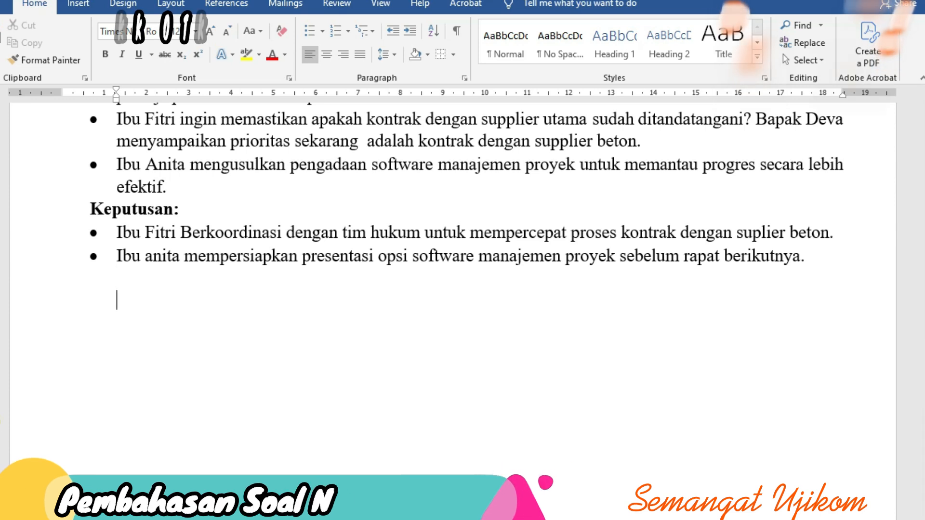
{"action": "key", "text": "BackSpace"}
{"action": "key", "text": "BackSpace"}
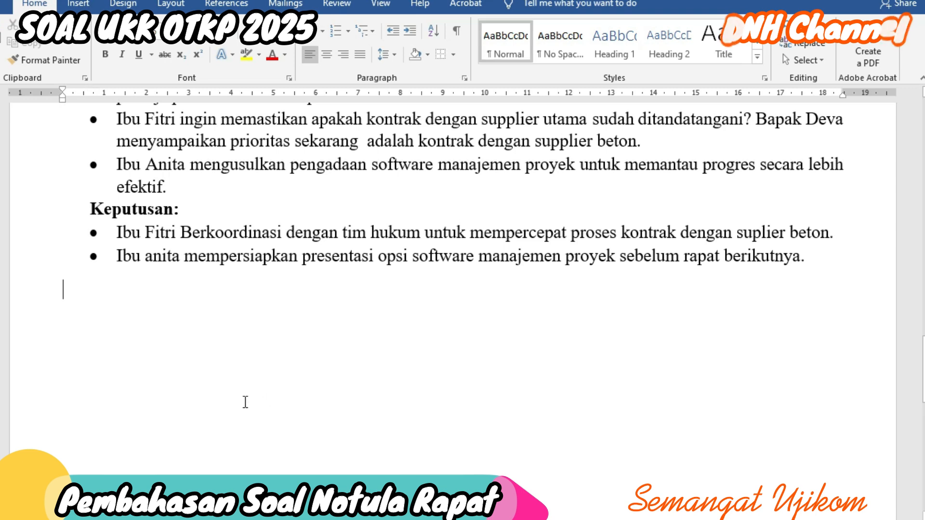
{"action": "scroll", "coordinate": [178, 298], "scroll_direction": "up", "scroll_amount": 4}
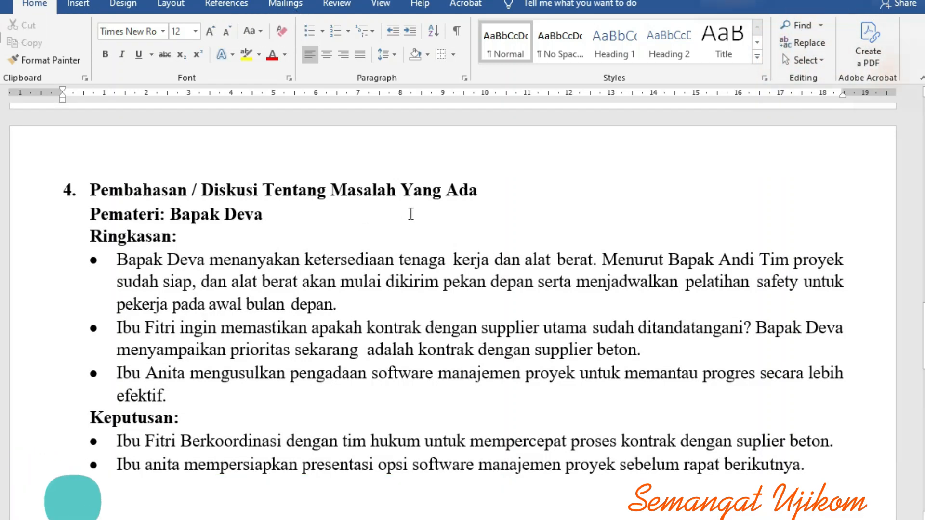
{"action": "scroll", "coordinate": [333, 344], "scroll_direction": "down", "scroll_amount": 4}
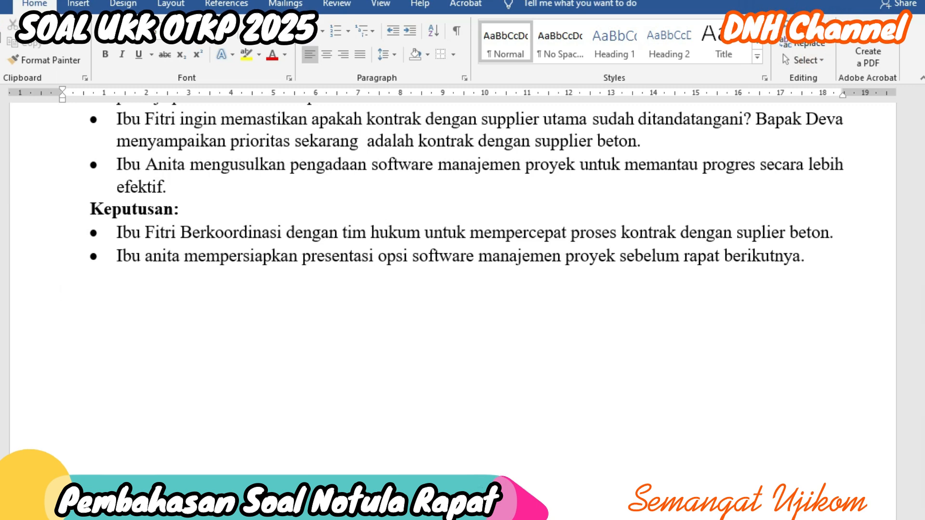
Step: Back in the minutes, paste section 5 Penutupan on a new line below the decisions list
{"action": "mouse_move", "coordinate": [426, 519]}
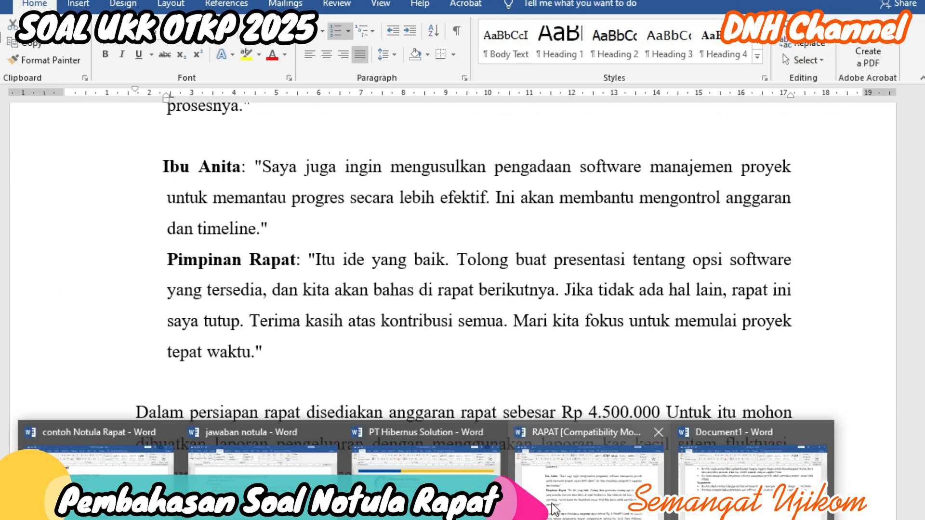
{"action": "left_click", "coordinate": [563, 497]}
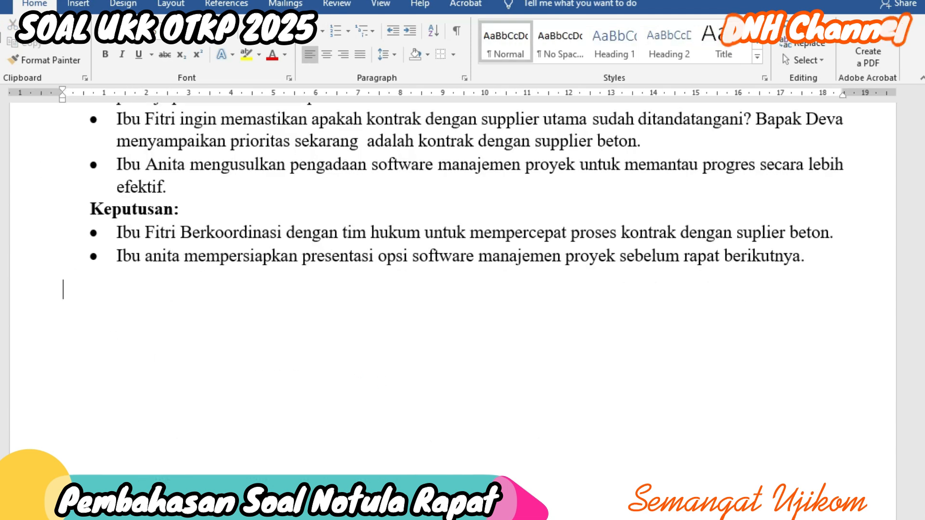
{"action": "key", "text": "Return"}
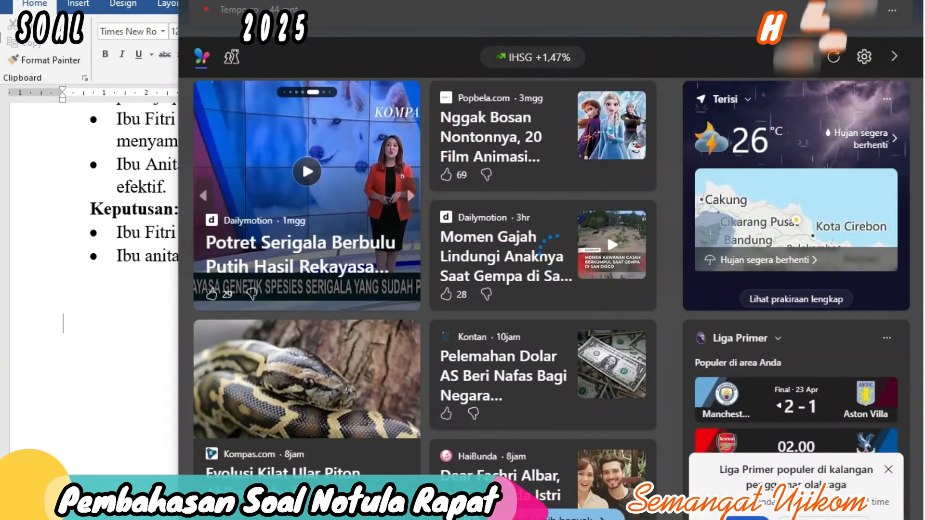
{"action": "left_click", "coordinate": [106, 394]}
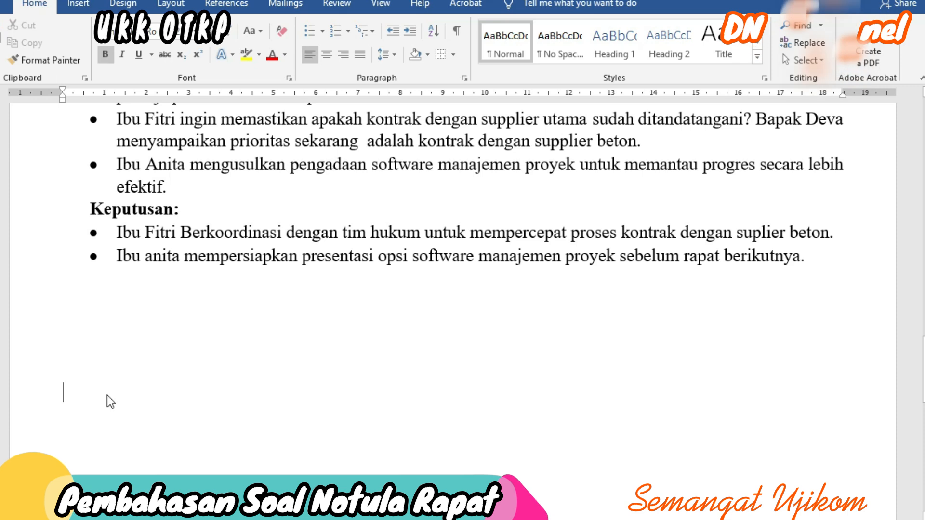
Step: Remove the blank lines above Penutupan and add the Tindak Lanjut heading with its follow-up sentence
{"action": "left_click", "coordinate": [99, 358]}
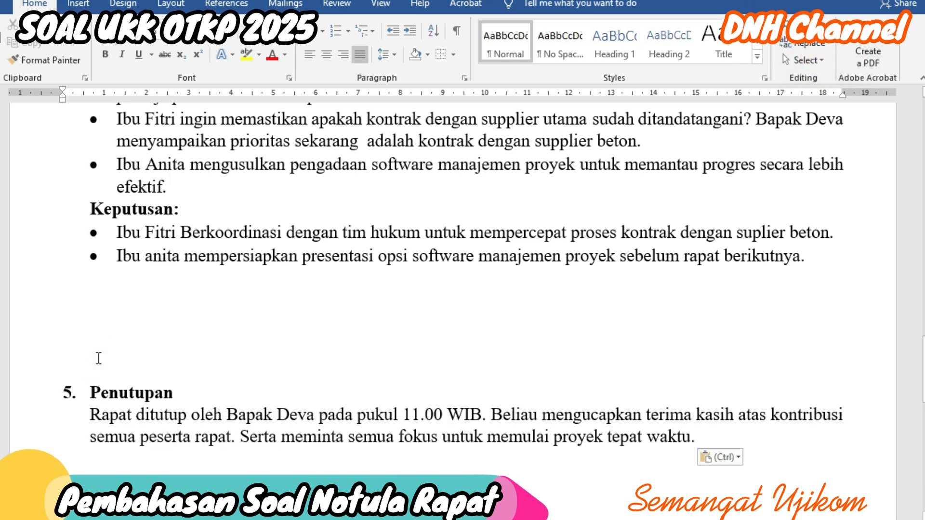
{"action": "key", "text": "BackSpace"}
{"action": "key", "text": "BackSpace"}
{"action": "key", "text": "BackSpace"}
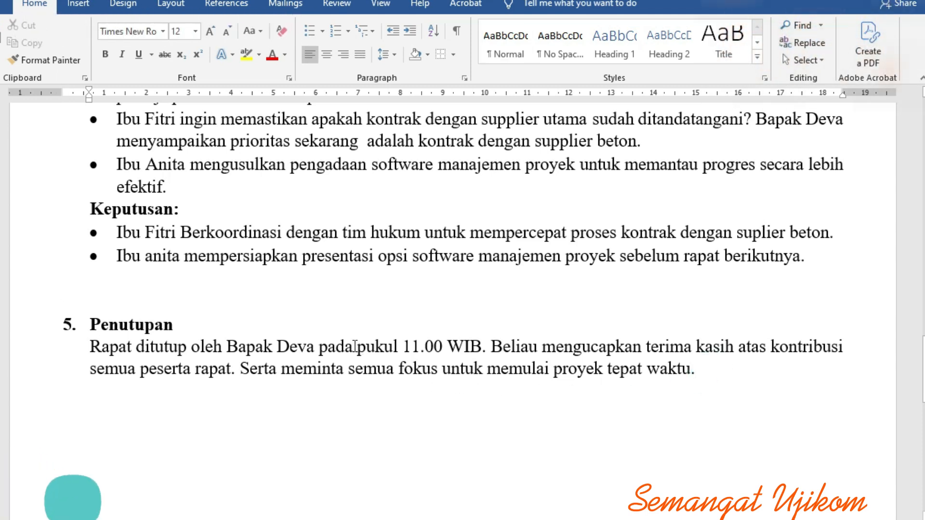
{"action": "scroll", "coordinate": [360, 332], "scroll_direction": "up", "scroll_amount": 4}
{"action": "scroll", "coordinate": [359, 317], "scroll_direction": "down", "scroll_amount": 4}
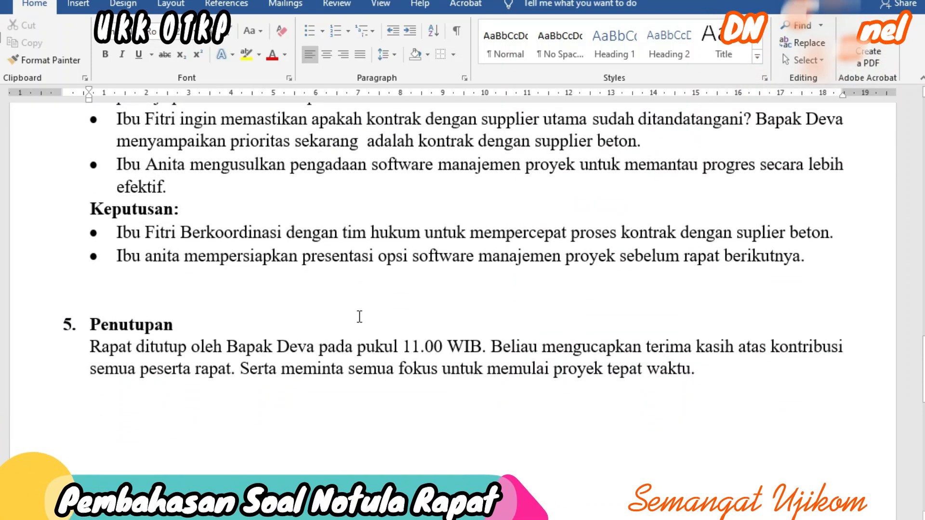
{"action": "key", "text": "Return"}
{"action": "key", "text": "Return"}
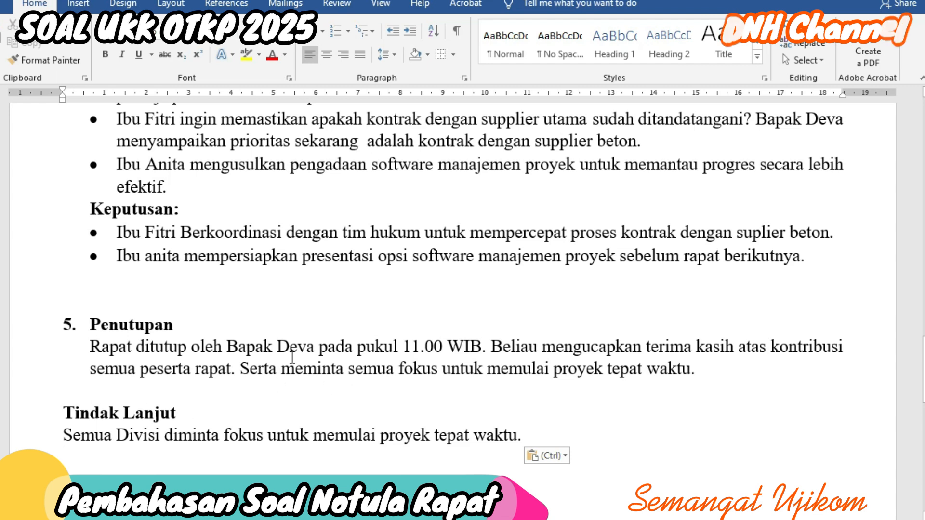
{"action": "left_click", "coordinate": [81, 467]}
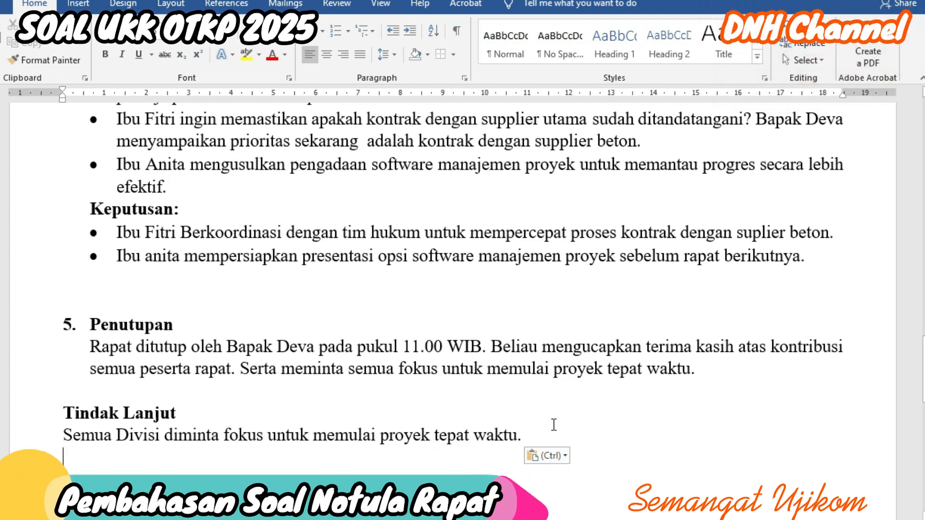
Step: Paste the 'Demikian notula rapat ini dibuat…' closing statement below the Tindak Lanjut line
{"action": "scroll", "coordinate": [646, 429], "scroll_direction": "down", "scroll_amount": 3}
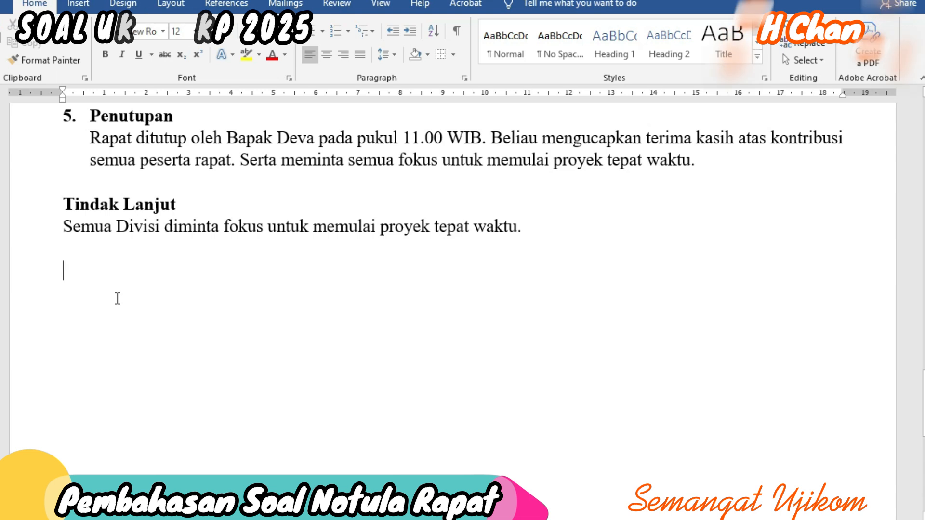
{"action": "type", "text": "Demikian notula rapat ini dibuat untuk digunakan sebagai acuan dalam tindak lanjut keputusan yang telah disepakati."}
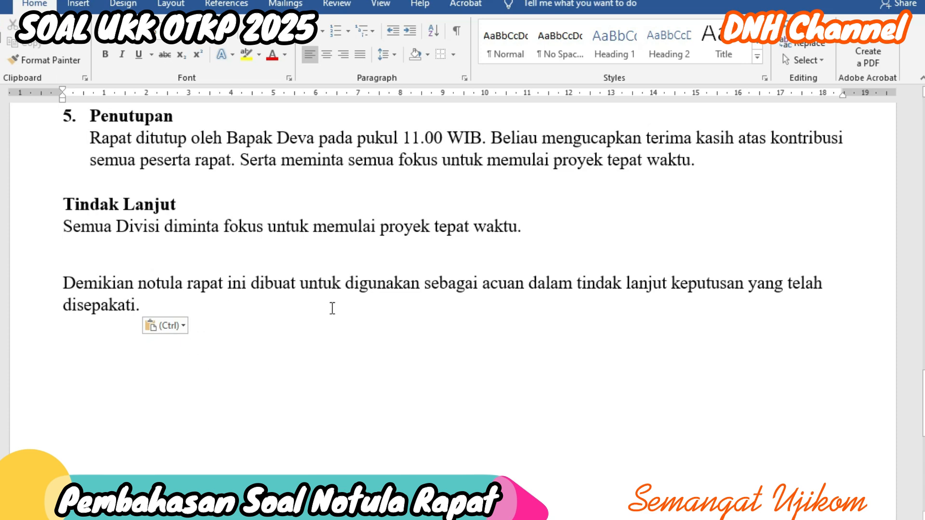
{"action": "scroll", "coordinate": [341, 320], "scroll_direction": "up", "scroll_amount": 5}
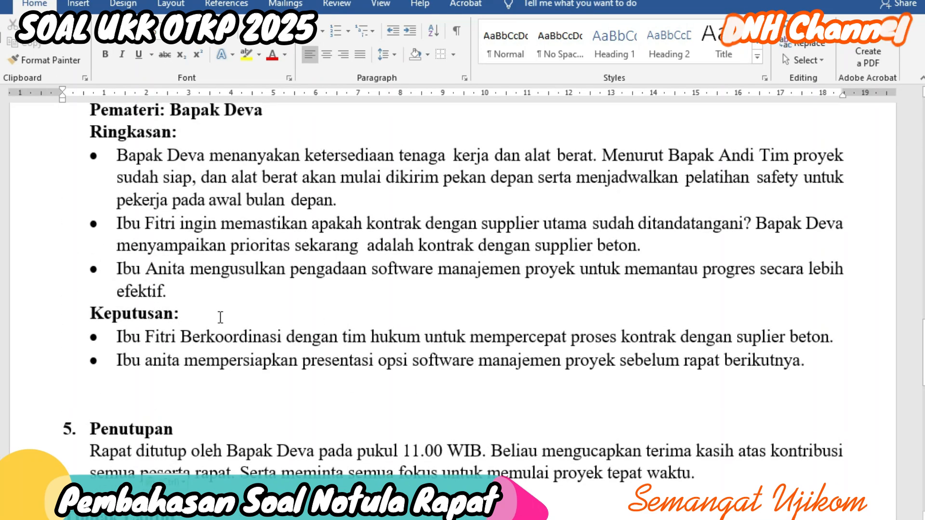
{"action": "scroll", "coordinate": [220, 317], "scroll_direction": "up", "scroll_amount": 9}
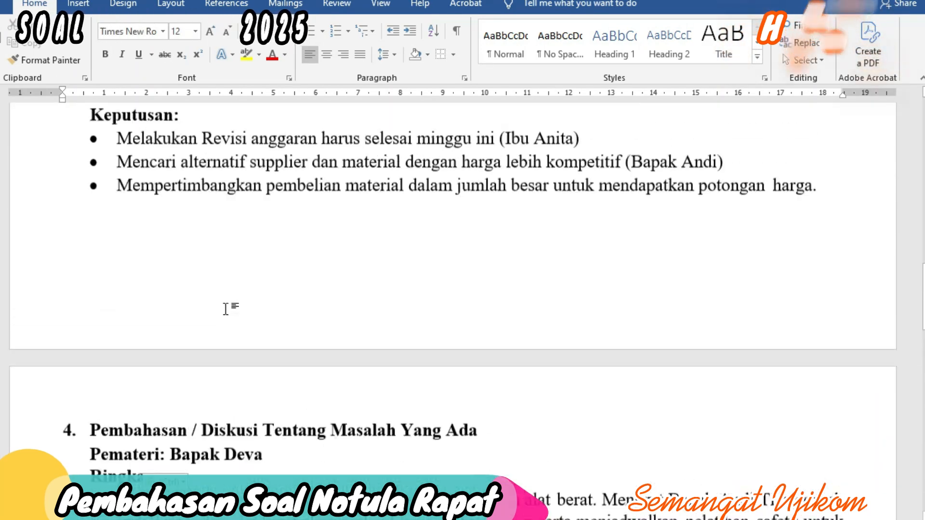
{"action": "scroll", "coordinate": [234, 288], "scroll_direction": "up", "scroll_amount": 7}
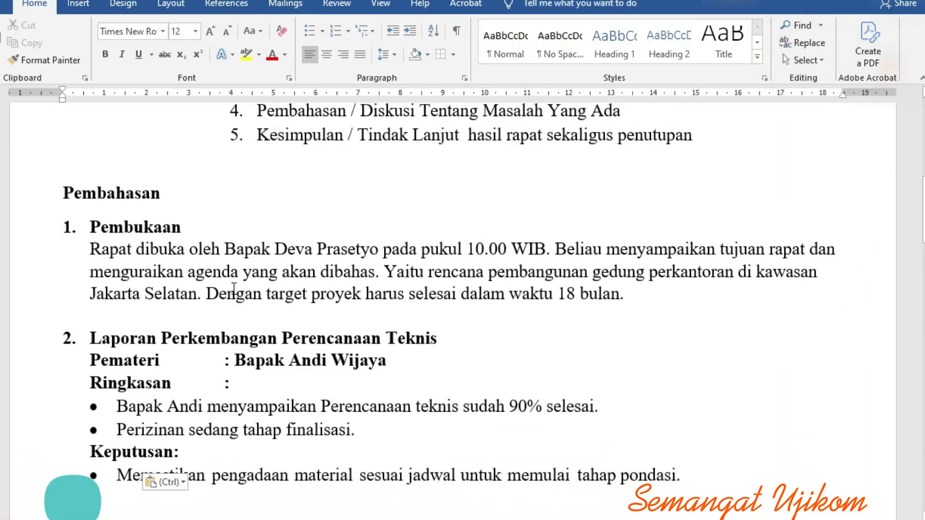
{"action": "scroll", "coordinate": [233, 289], "scroll_direction": "down", "scroll_amount": 4}
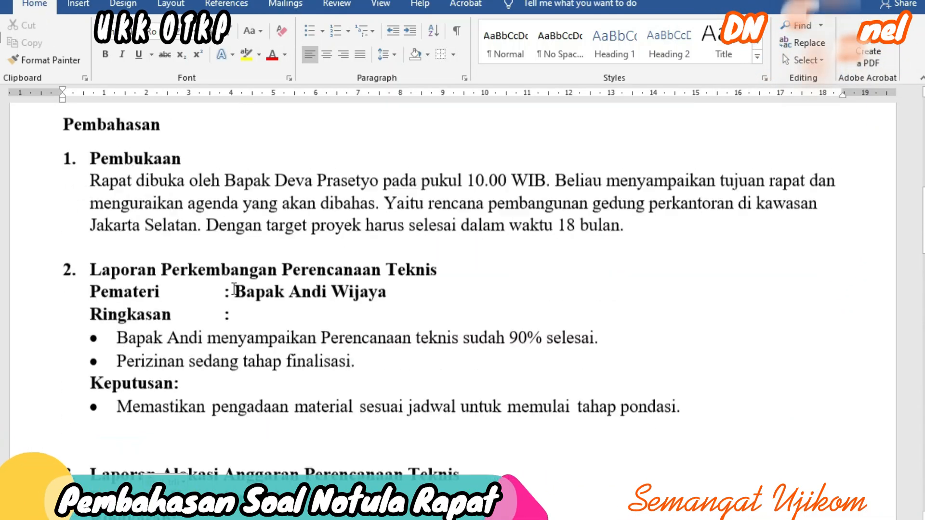
{"action": "scroll", "coordinate": [234, 288], "scroll_direction": "down", "scroll_amount": 8}
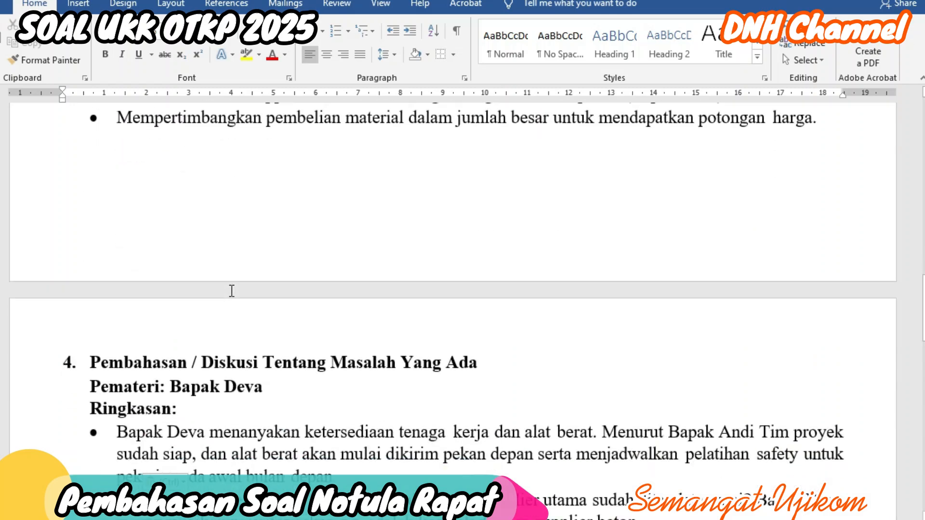
{"action": "scroll", "coordinate": [229, 292], "scroll_direction": "down", "scroll_amount": 10}
{"action": "scroll", "coordinate": [207, 269], "scroll_direction": "up", "scroll_amount": 3}
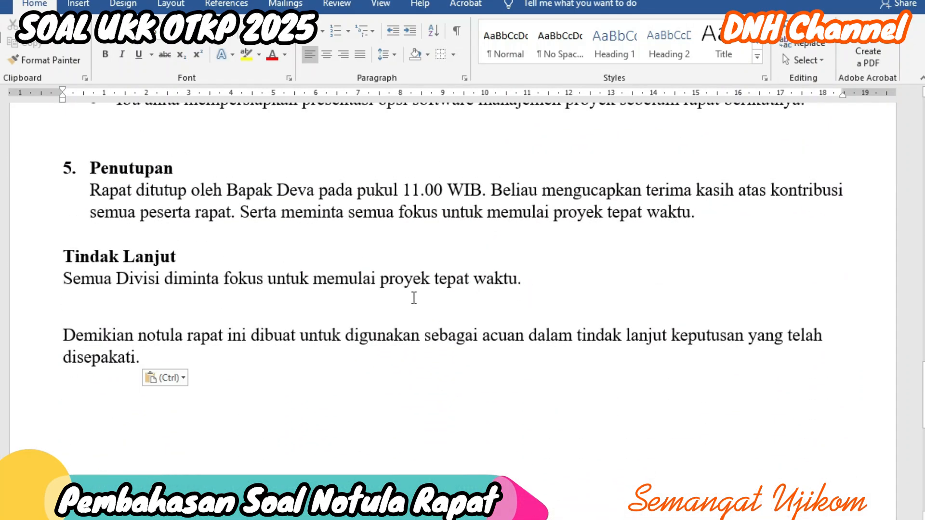
{"action": "scroll", "coordinate": [247, 278], "scroll_direction": "up", "scroll_amount": 7}
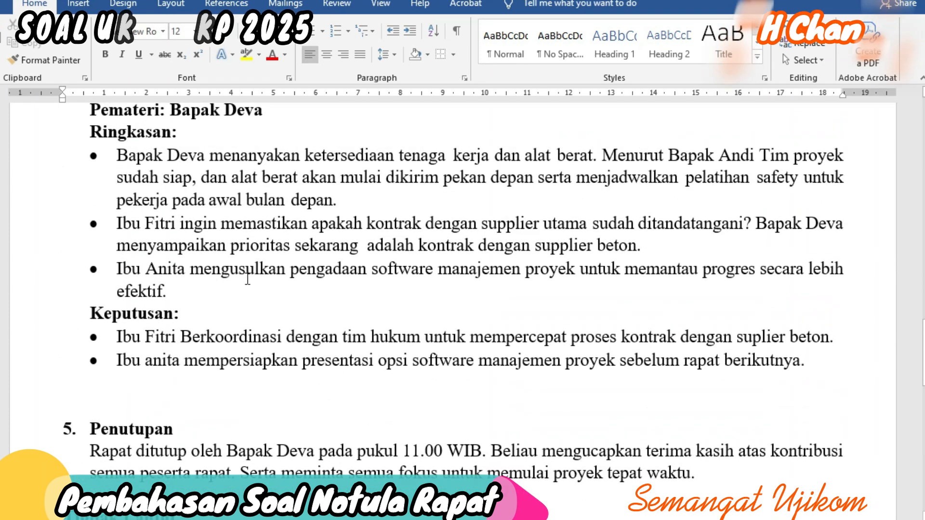
{"action": "scroll", "coordinate": [217, 296], "scroll_direction": "down", "scroll_amount": 3}
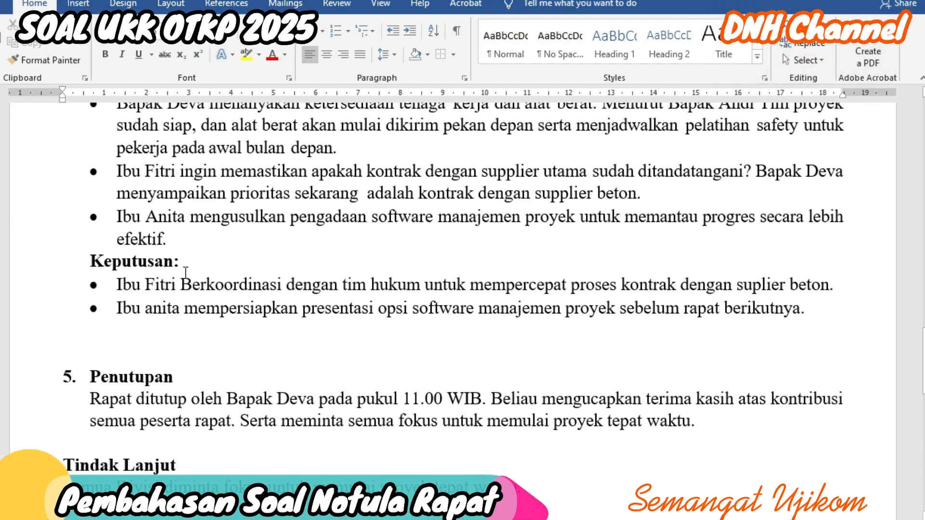
{"action": "scroll", "coordinate": [194, 266], "scroll_direction": "up", "scroll_amount": 2}
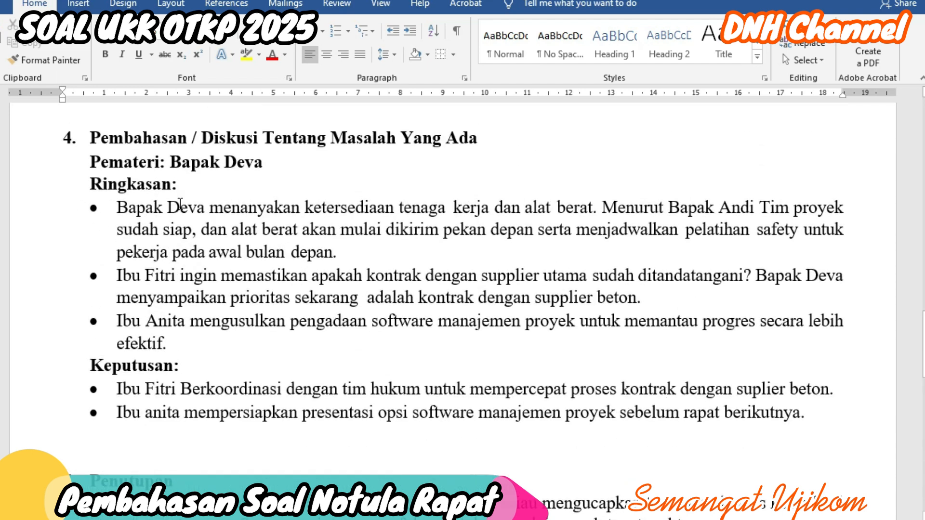
{"action": "scroll", "coordinate": [171, 256], "scroll_direction": "up", "scroll_amount": 8}
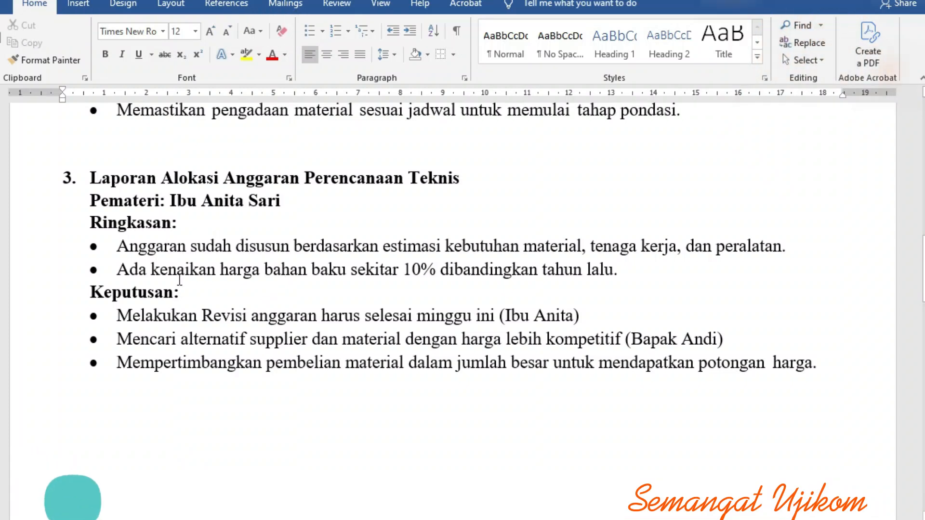
{"action": "scroll", "coordinate": [233, 291], "scroll_direction": "down", "scroll_amount": 9}
{"action": "scroll", "coordinate": [192, 438], "scroll_direction": "down", "scroll_amount": 6}
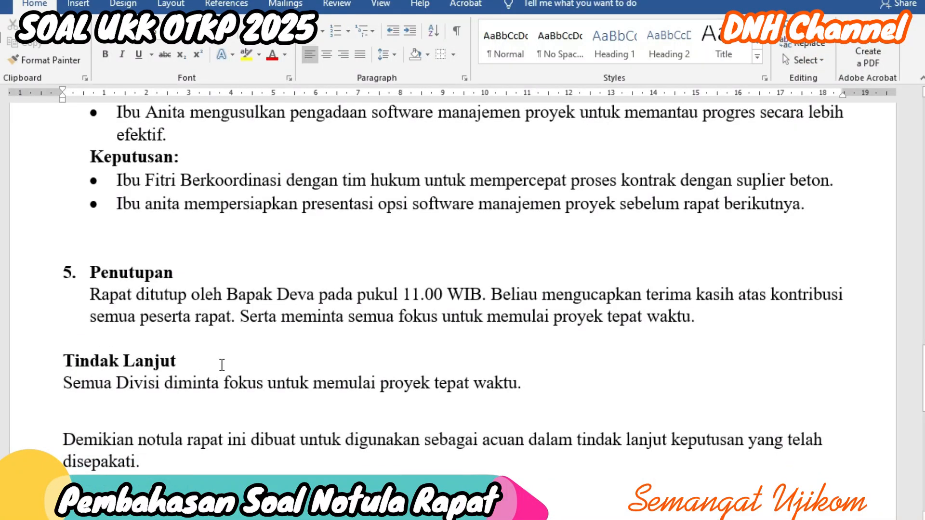
{"action": "scroll", "coordinate": [144, 438], "scroll_direction": "down", "scroll_amount": 2}
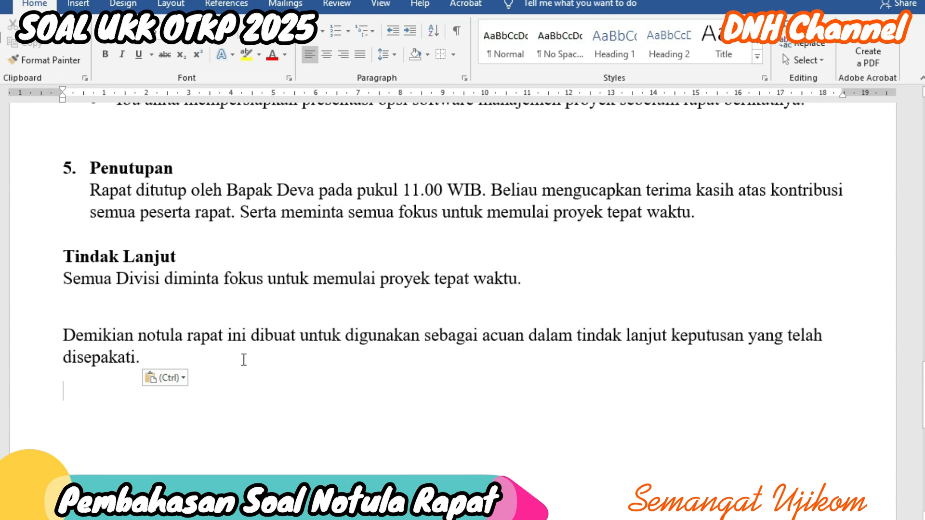
{"action": "scroll", "coordinate": [244, 359], "scroll_direction": "down", "scroll_amount": 6}
{"action": "scroll", "coordinate": [247, 365], "scroll_direction": "up", "scroll_amount": 5}
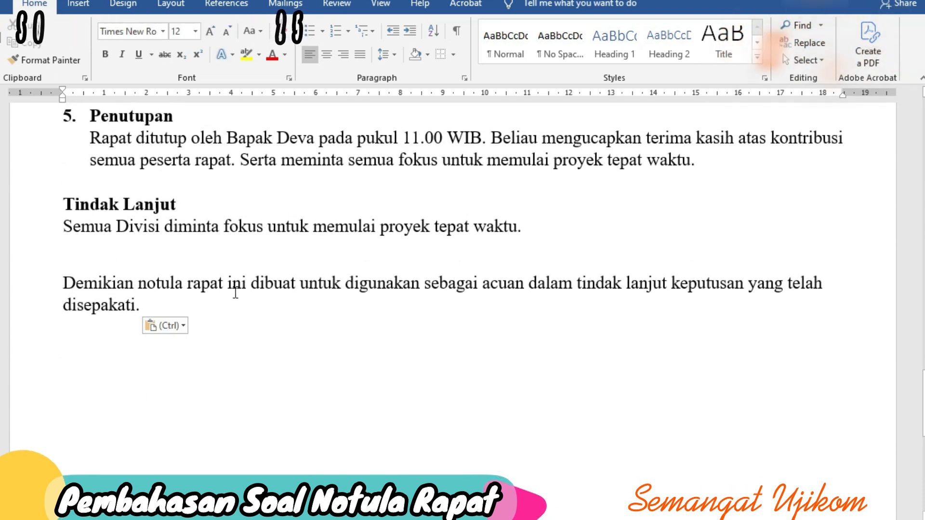
{"action": "scroll", "coordinate": [332, 386], "scroll_direction": "down", "scroll_amount": 1}
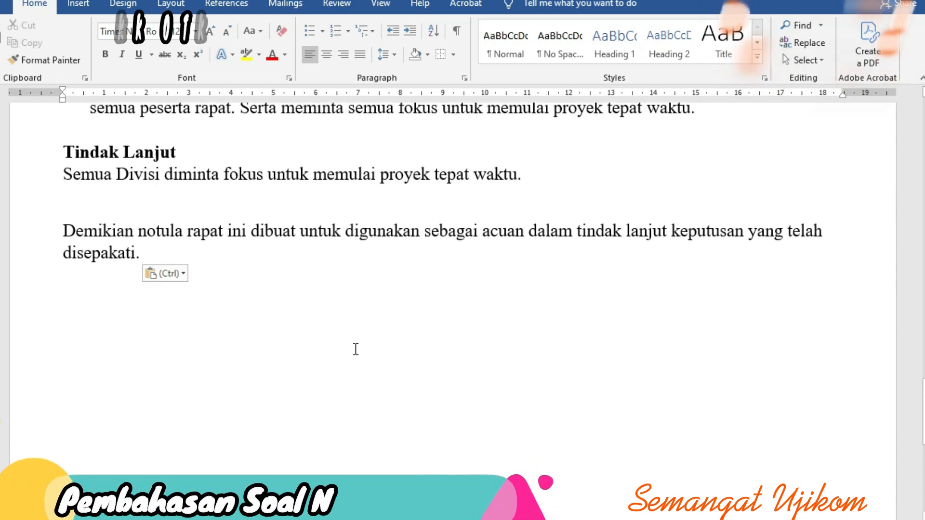
Step: Paste the two-column Direktur / Staff Adminstrasi signature table below the closing statement
{"action": "key", "text": "Return"}
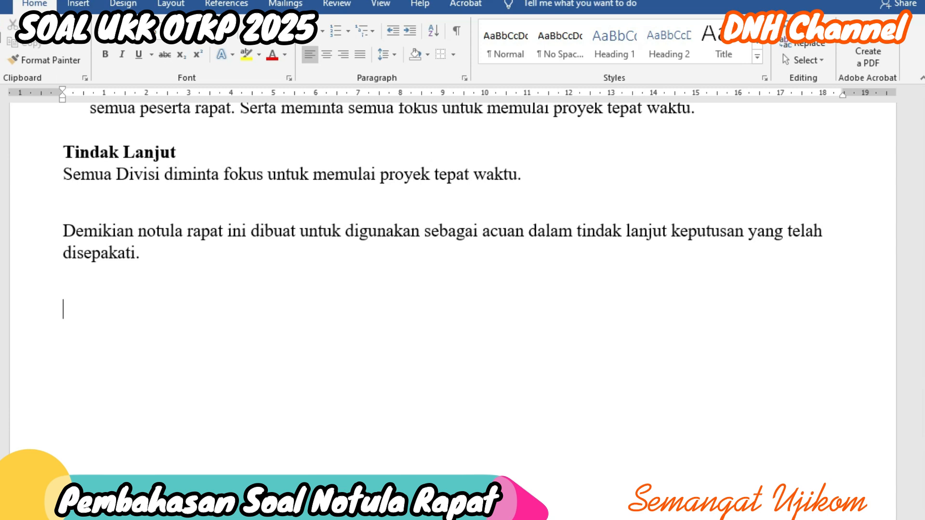
{"action": "left_click", "coordinate": [282, 298]}
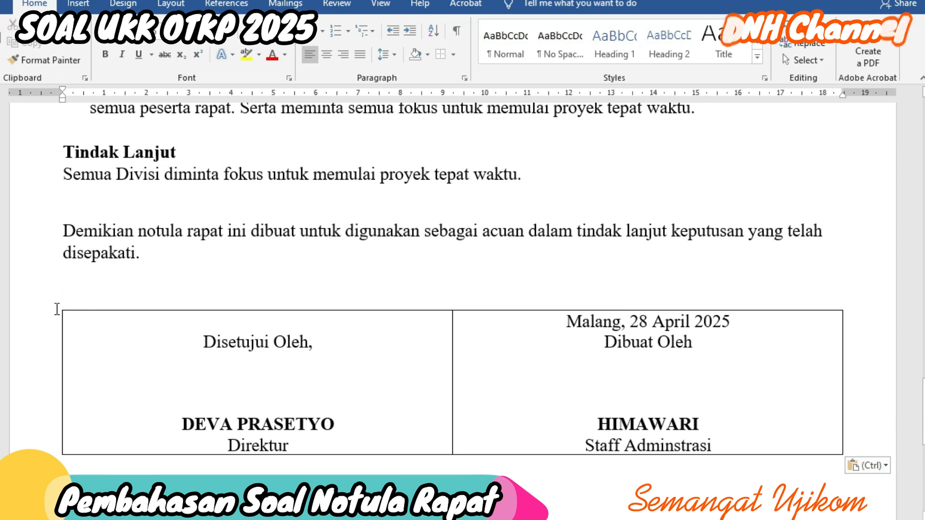
Step: Apply No Border to the whole signature table so it appears borderless
{"action": "mouse_move", "coordinate": [79, 321]}
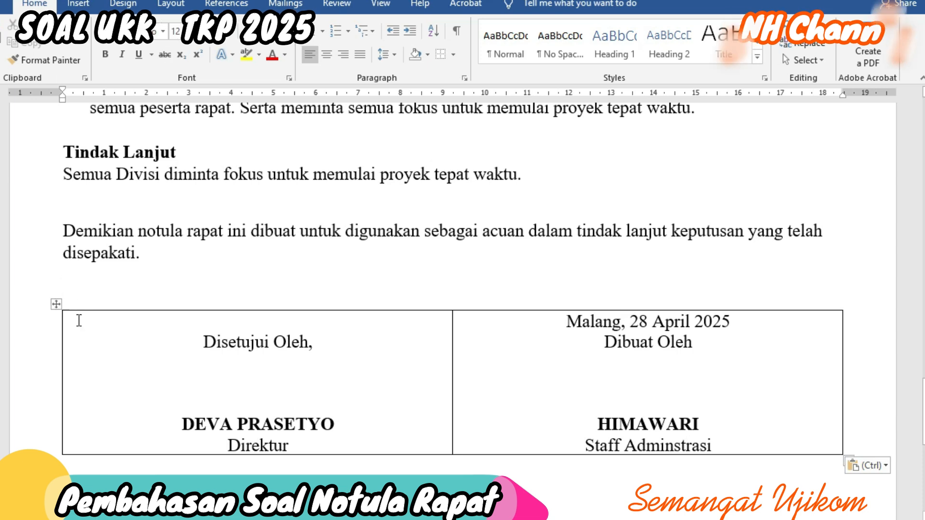
{"action": "left_click", "coordinate": [56, 305]}
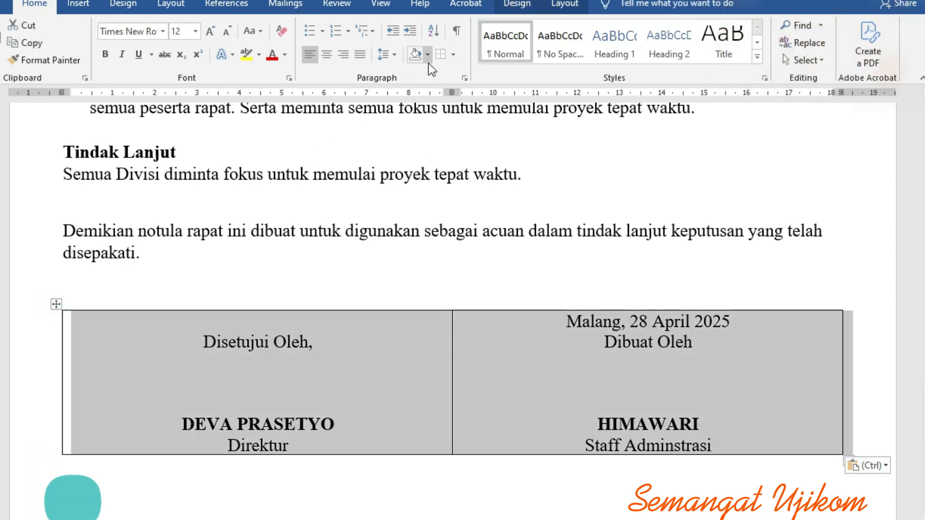
{"action": "left_click", "coordinate": [453, 56]}
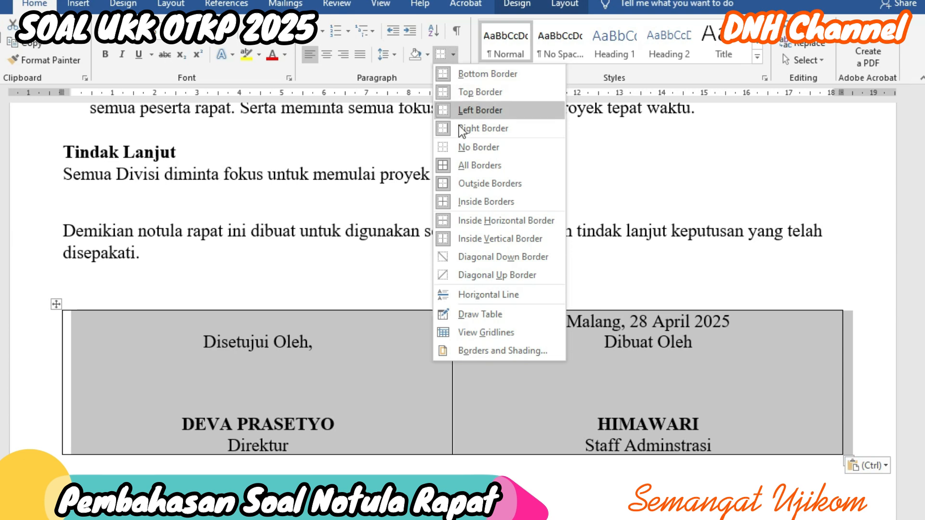
{"action": "left_click", "coordinate": [464, 145]}
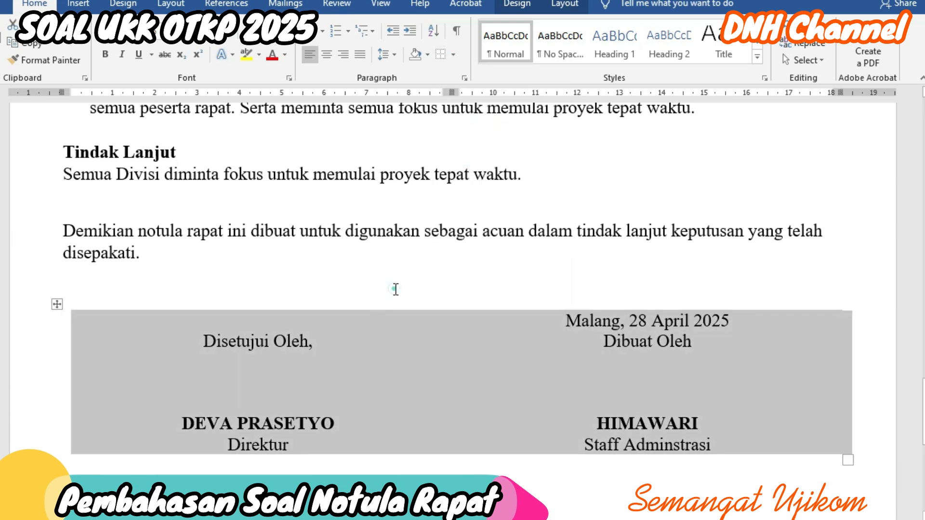
{"action": "left_click", "coordinate": [395, 289]}
{"action": "scroll", "coordinate": [393, 289], "scroll_direction": "up", "scroll_amount": 6}
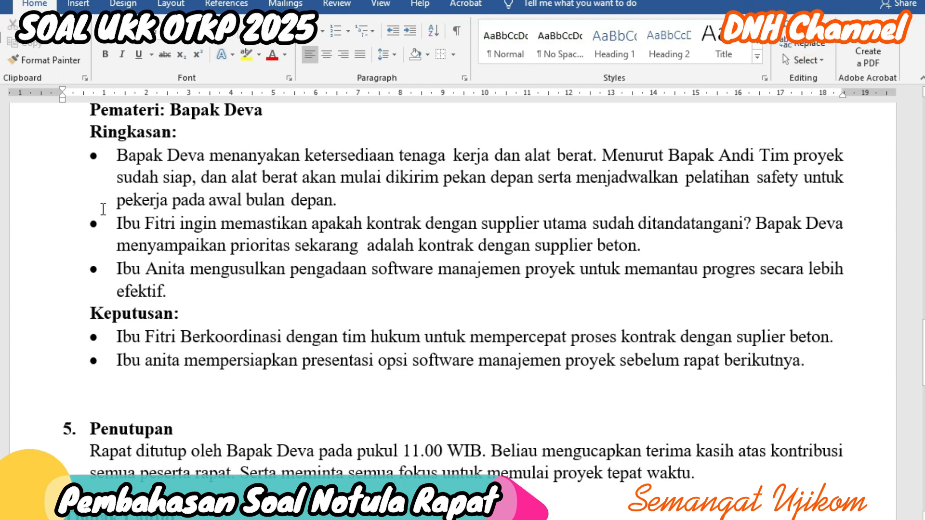
{"action": "scroll", "coordinate": [132, 188], "scroll_direction": "down", "scroll_amount": 4}
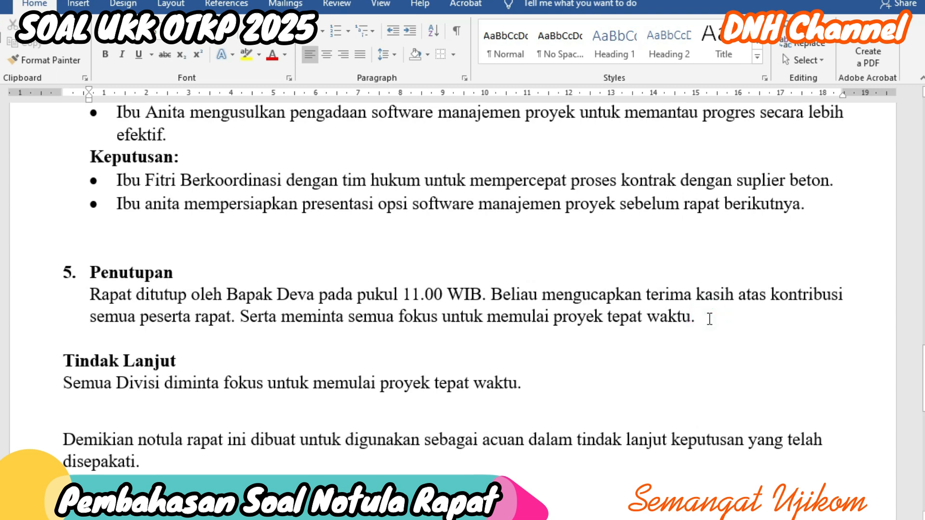
Step: Add an empty round-dot bullet line after 'tepat waktu.' and decrease its indent one level
{"action": "left_click", "coordinate": [709, 319]}
{"action": "key", "text": "Return"}
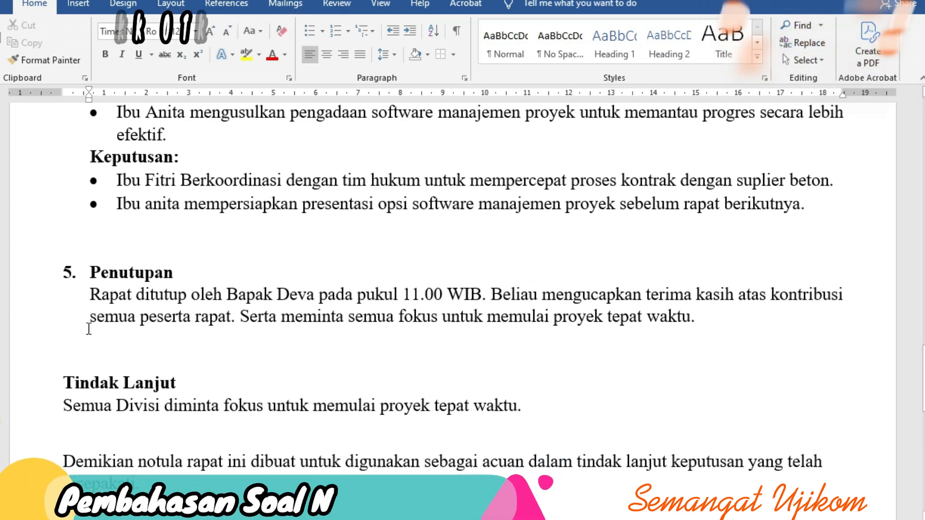
{"action": "left_click", "coordinate": [322, 33]}
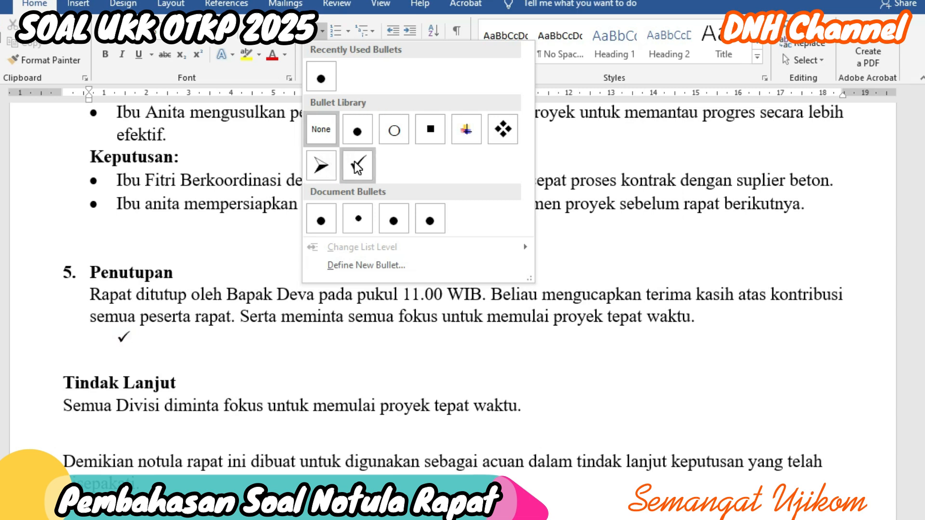
{"action": "left_click", "coordinate": [363, 134]}
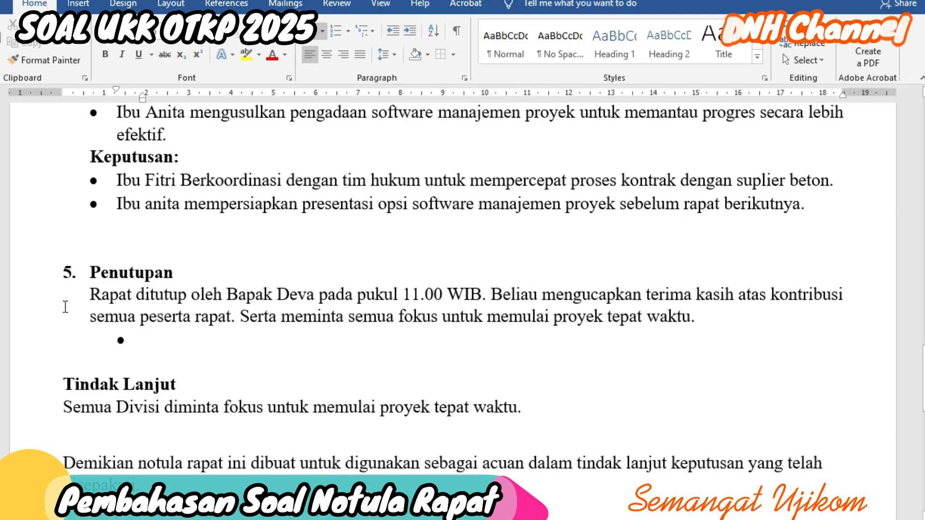
{"action": "left_click", "coordinate": [393, 34]}
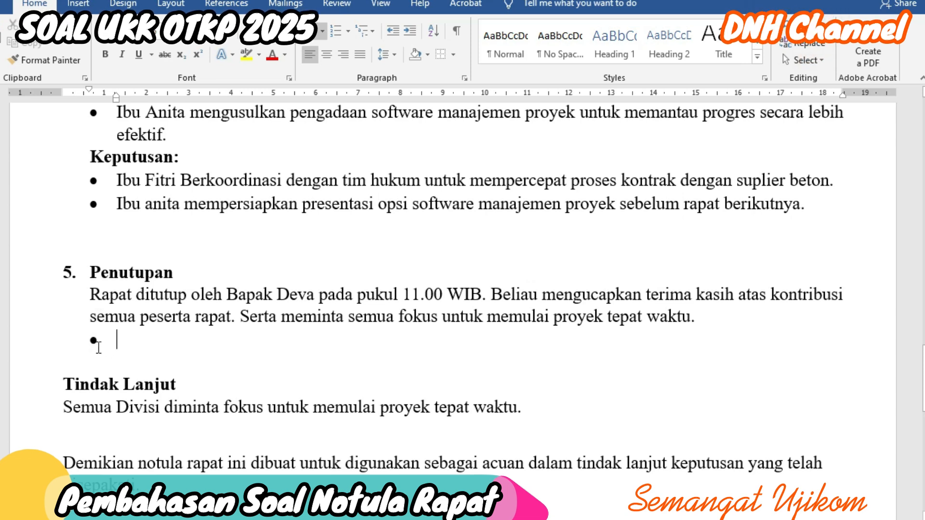
Step: Try a filled-circle bullet on a new line below 'Ringkasan:', then delete that line
{"action": "scroll", "coordinate": [96, 226], "scroll_direction": "up", "scroll_amount": 4}
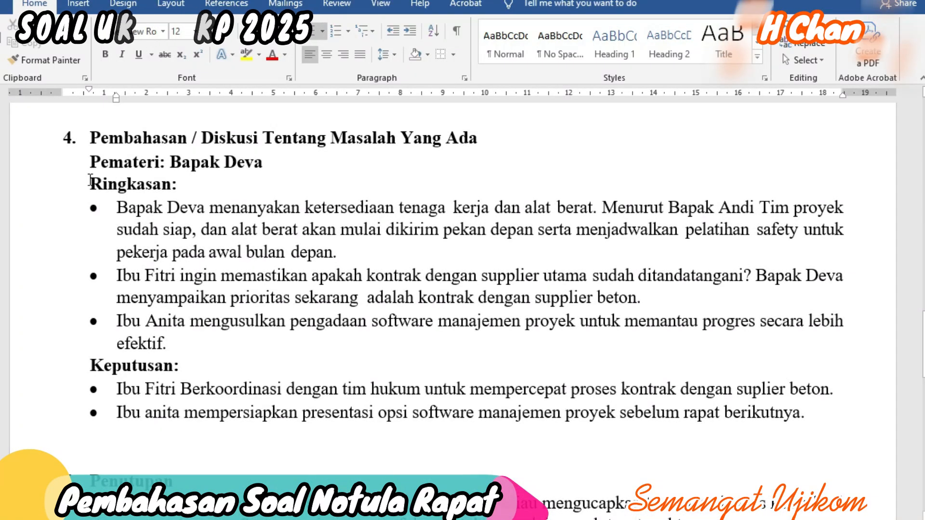
{"action": "left_click", "coordinate": [192, 182]}
{"action": "key", "text": "Return"}
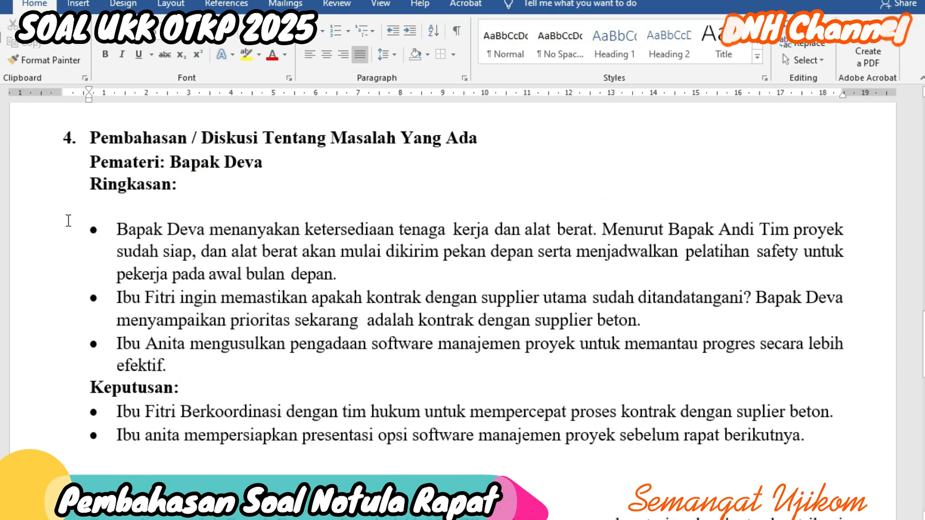
{"action": "left_click", "coordinate": [321, 32]}
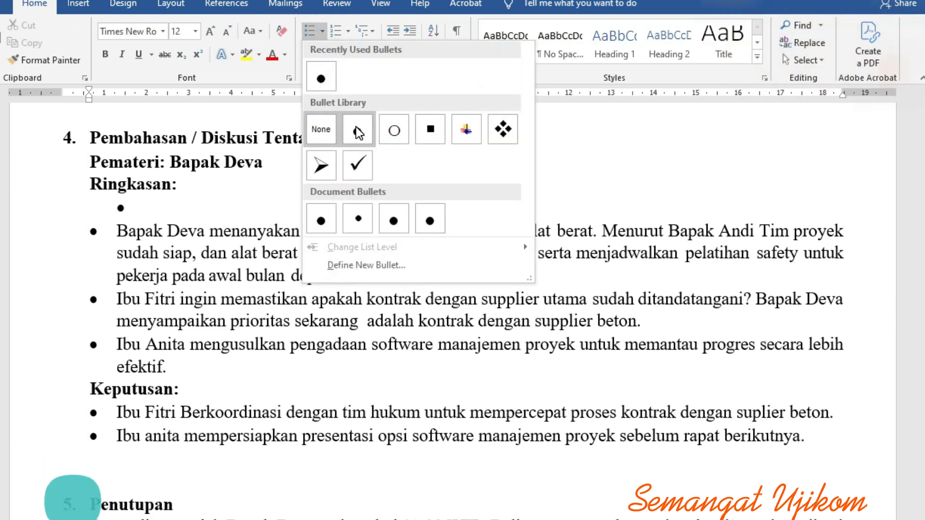
{"action": "left_click", "coordinate": [357, 129]}
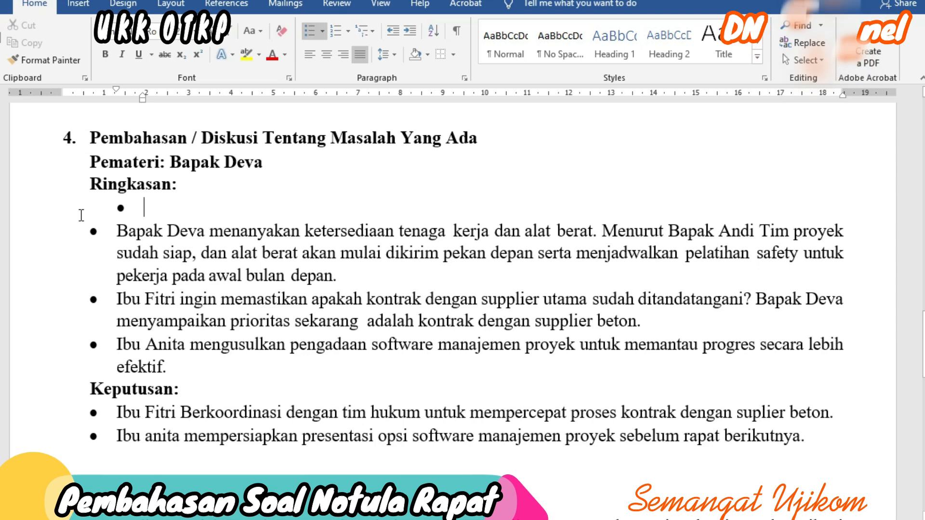
{"action": "left_click", "coordinate": [397, 32]}
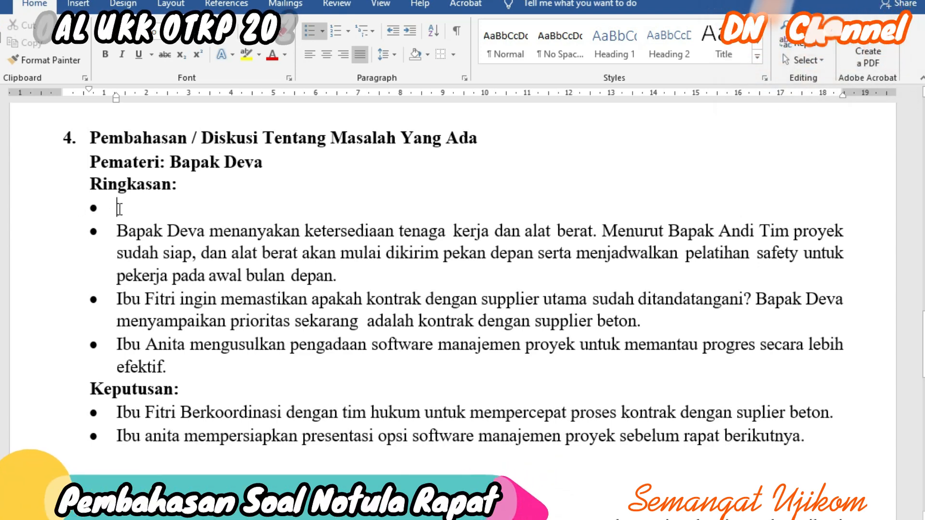
{"action": "key", "text": "BackSpace"}
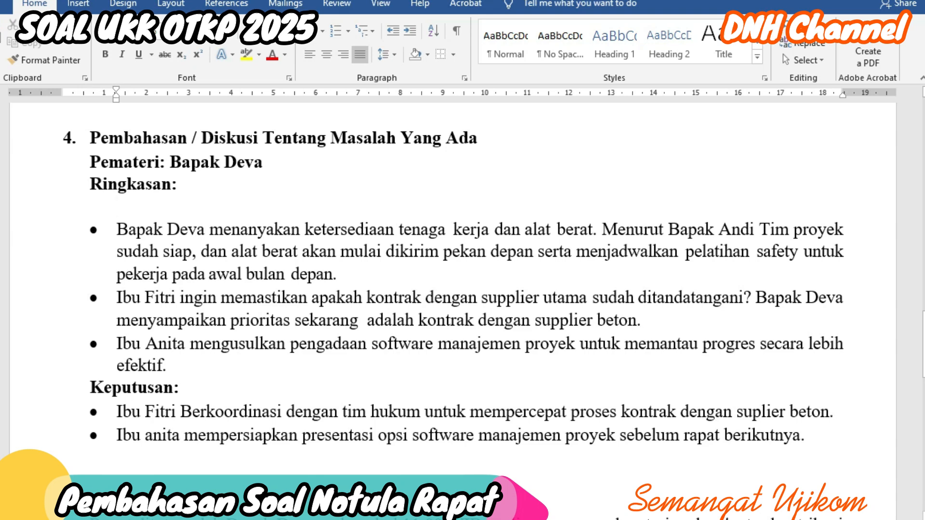
{"action": "key", "text": "BackSpace"}
Step: Try a diamond bullet below Ringkasan, delete it, then remove the empty bullet under Penutupan
{"action": "key", "text": "Return"}
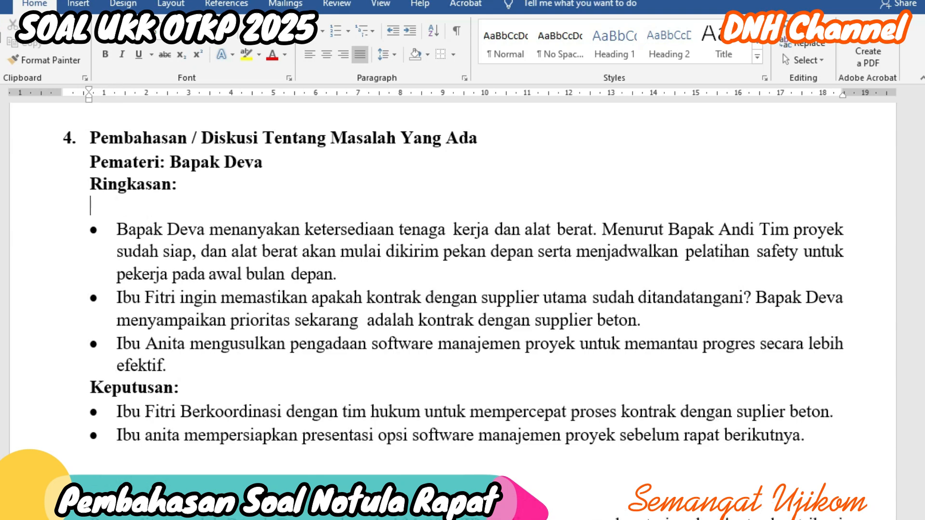
{"action": "left_click", "coordinate": [322, 31]}
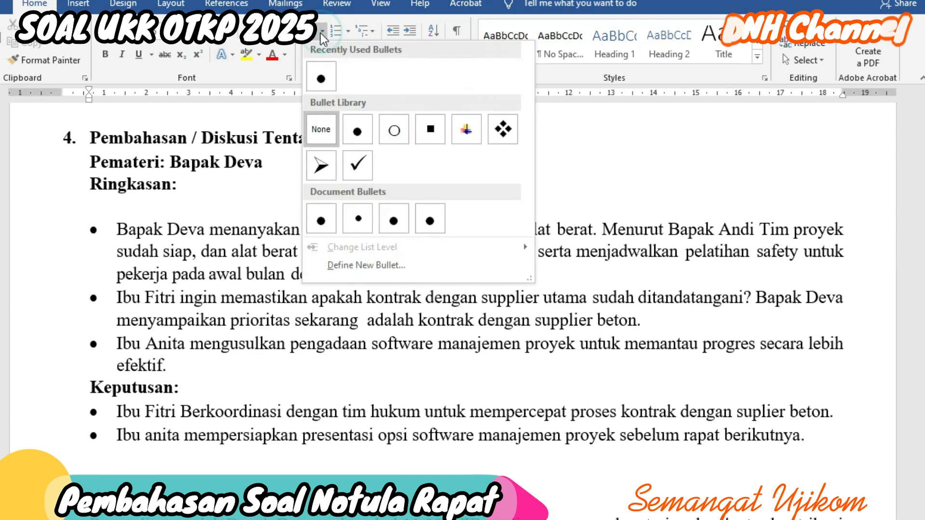
{"action": "left_click", "coordinate": [503, 129]}
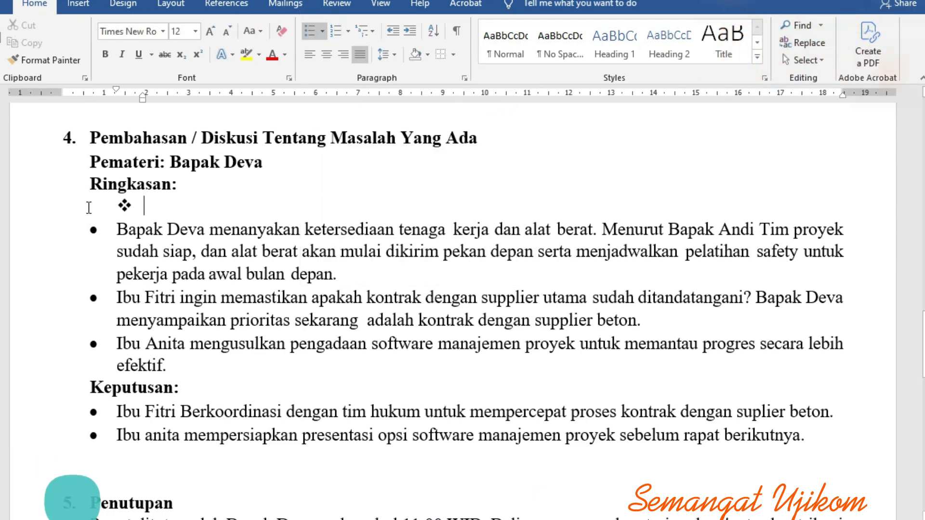
{"action": "left_click", "coordinate": [393, 31]}
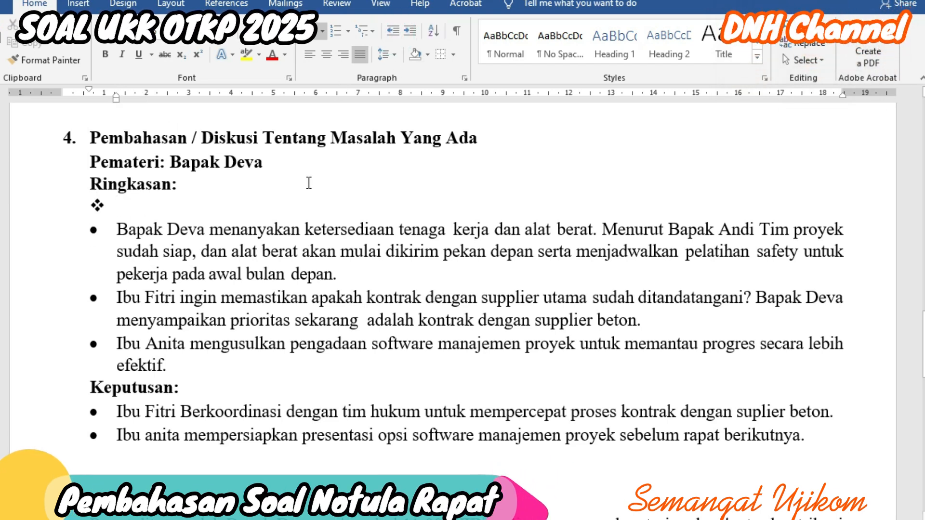
{"action": "key", "text": "BackSpace"}
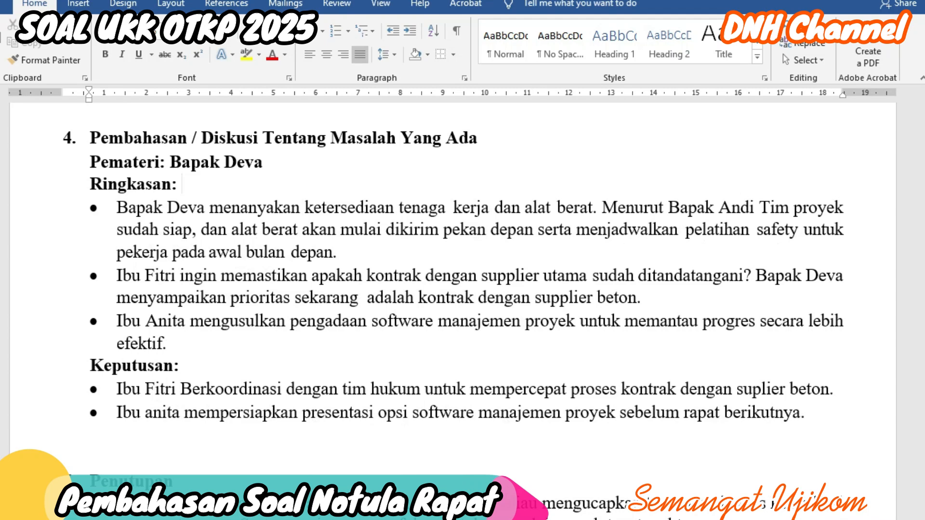
{"action": "scroll", "coordinate": [260, 183], "scroll_direction": "down", "scroll_amount": 5}
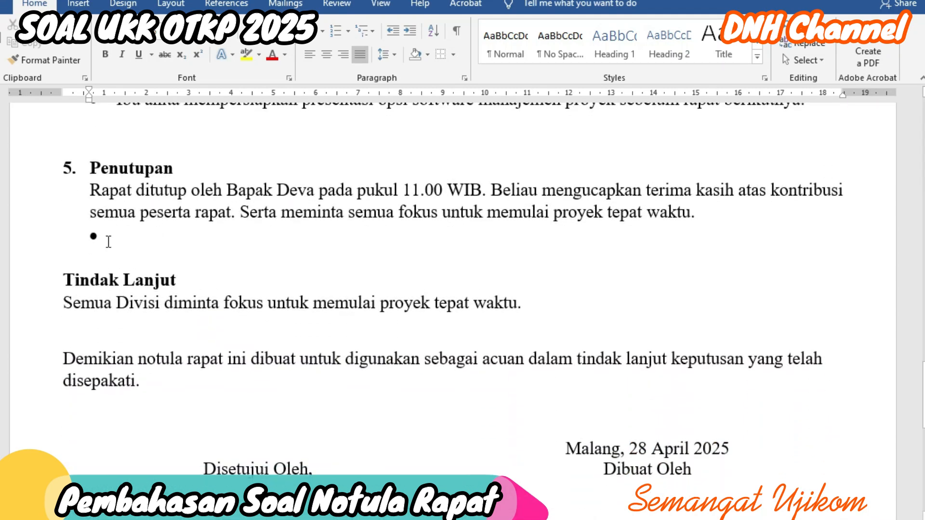
{"action": "key", "text": "BackSpace"}
{"action": "key", "text": "BackSpace"}
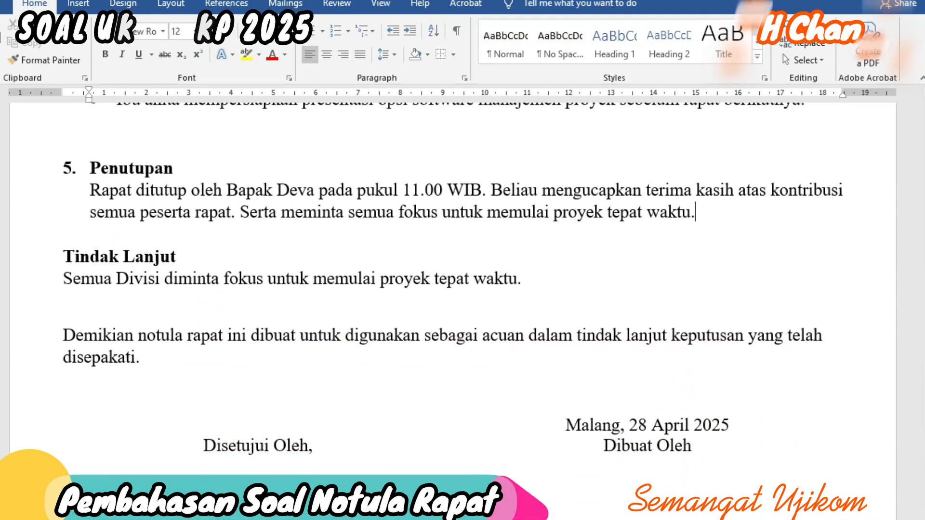
{"action": "scroll", "coordinate": [188, 266], "scroll_direction": "down", "scroll_amount": 2}
{"action": "scroll", "coordinate": [203, 279], "scroll_direction": "down", "scroll_amount": 1}
{"action": "scroll", "coordinate": [295, 282], "scroll_direction": "up", "scroll_amount": 20}
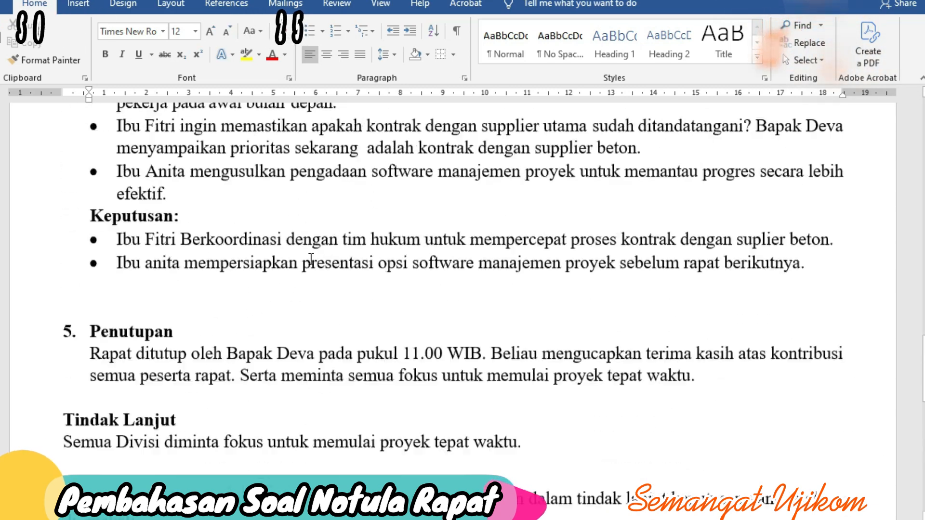
{"action": "scroll", "coordinate": [297, 290], "scroll_direction": "up", "scroll_amount": 8}
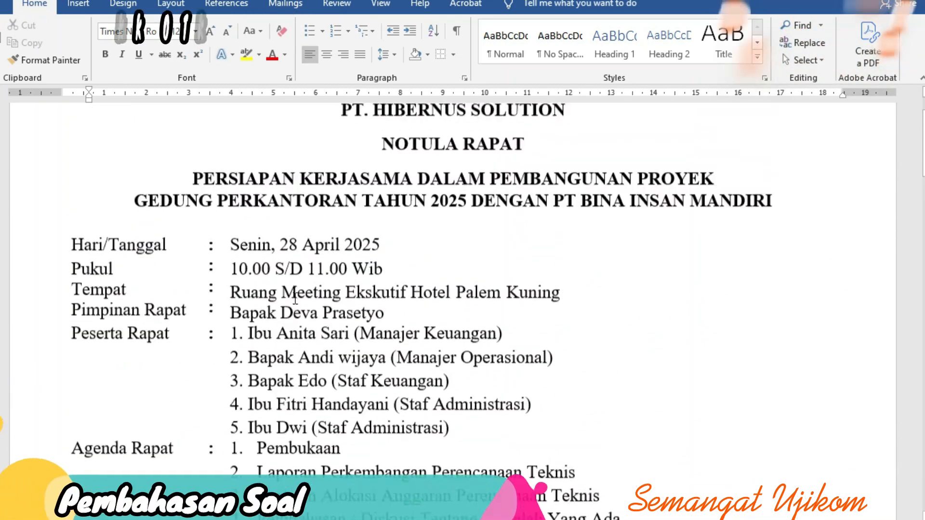
{"action": "scroll", "coordinate": [300, 293], "scroll_direction": "down", "scroll_amount": 3}
{"action": "scroll", "coordinate": [300, 294], "scroll_direction": "up", "scroll_amount": 3}
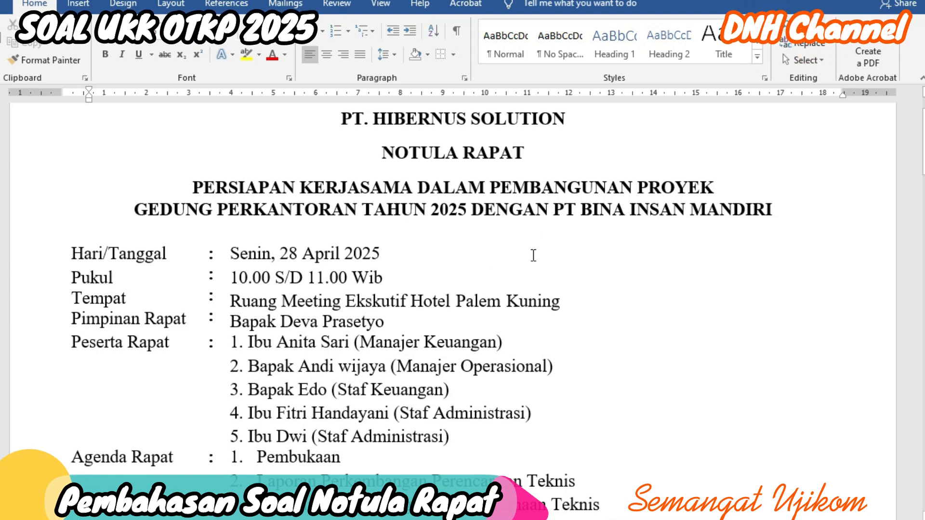
{"action": "scroll", "coordinate": [548, 241], "scroll_direction": "down", "scroll_amount": 15}
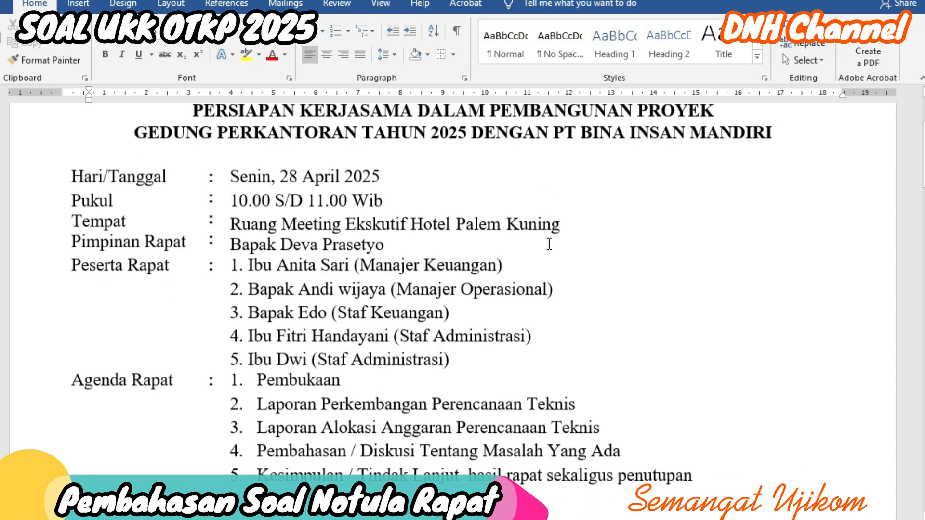
{"action": "scroll", "coordinate": [547, 251], "scroll_direction": "up", "scroll_amount": 4}
{"action": "scroll", "coordinate": [546, 251], "scroll_direction": "down", "scroll_amount": 5}
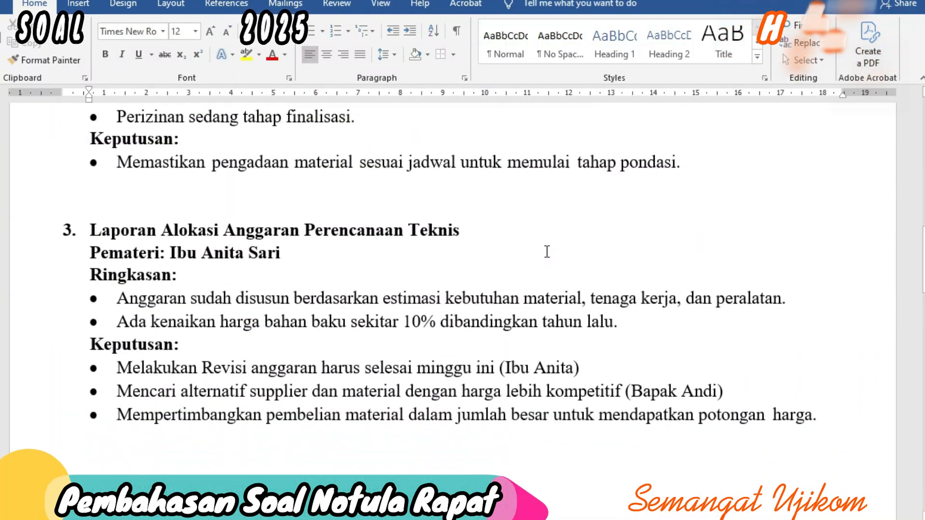
{"action": "scroll", "coordinate": [361, 254], "scroll_direction": "up", "scroll_amount": 6}
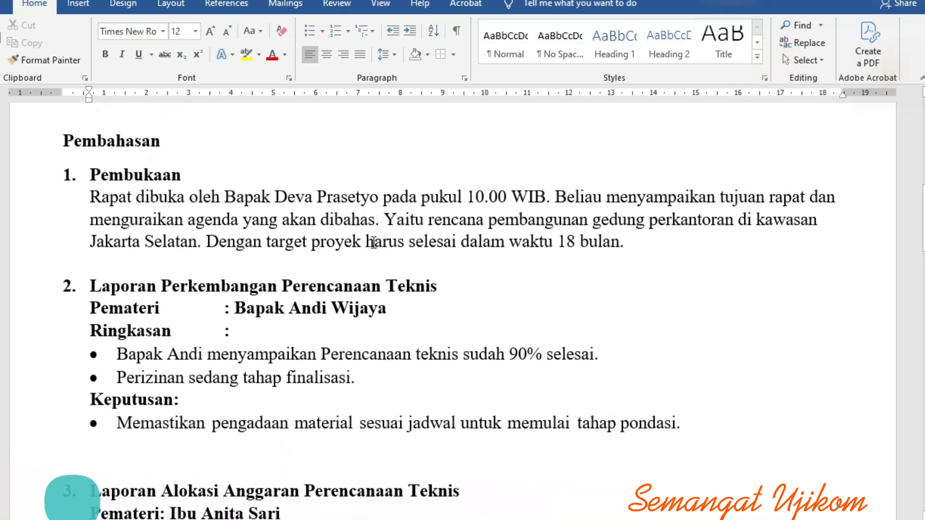
Step: Tab-align the Keputusan colon and section 3's Pemateri and Ringkasan colons
{"action": "left_click", "coordinate": [174, 402]}
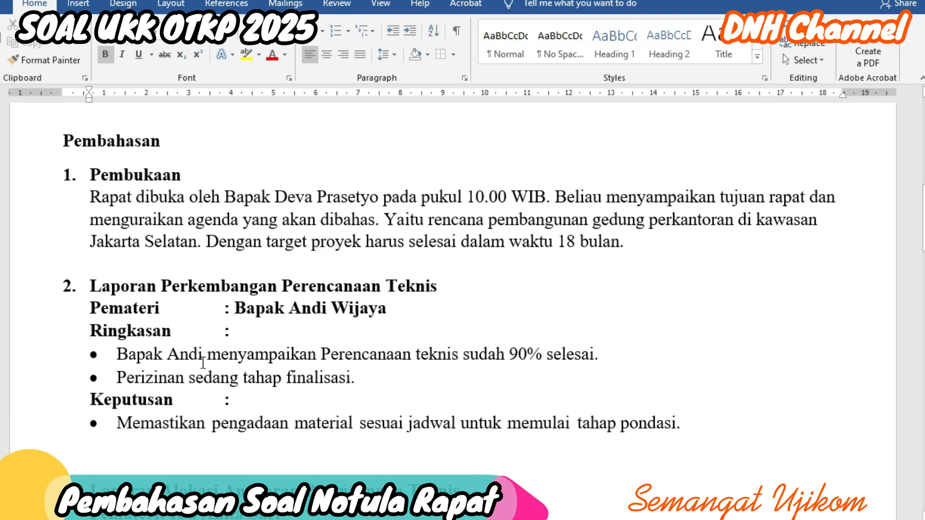
{"action": "scroll", "coordinate": [236, 354], "scroll_direction": "down", "scroll_amount": 4}
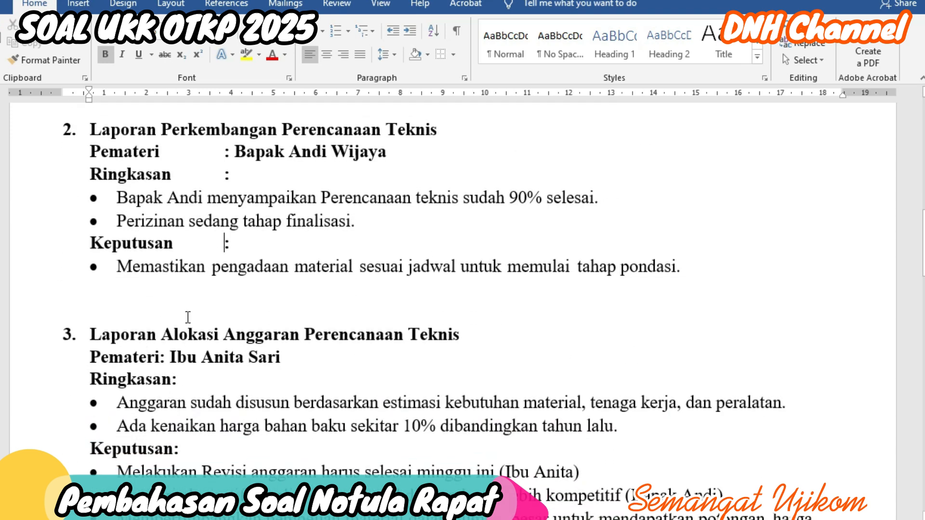
{"action": "left_click", "coordinate": [159, 359]}
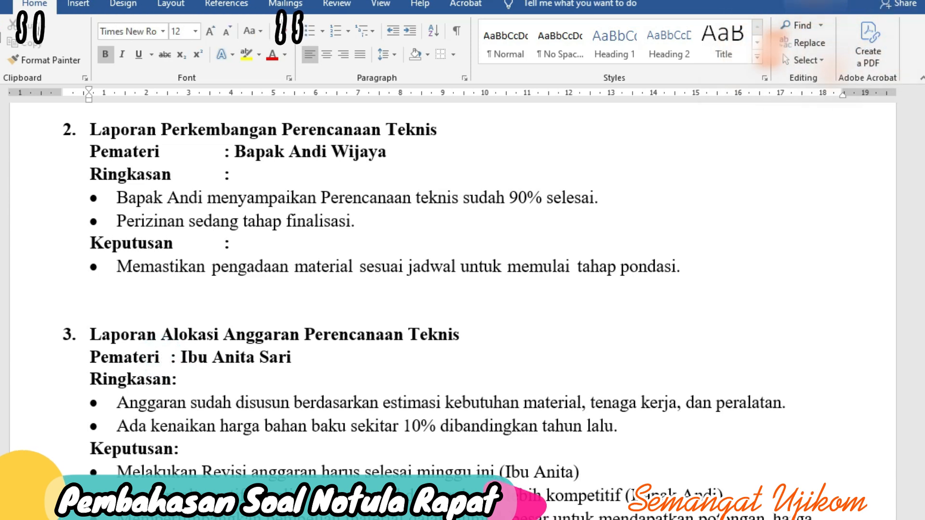
{"action": "key", "text": "Tab"}
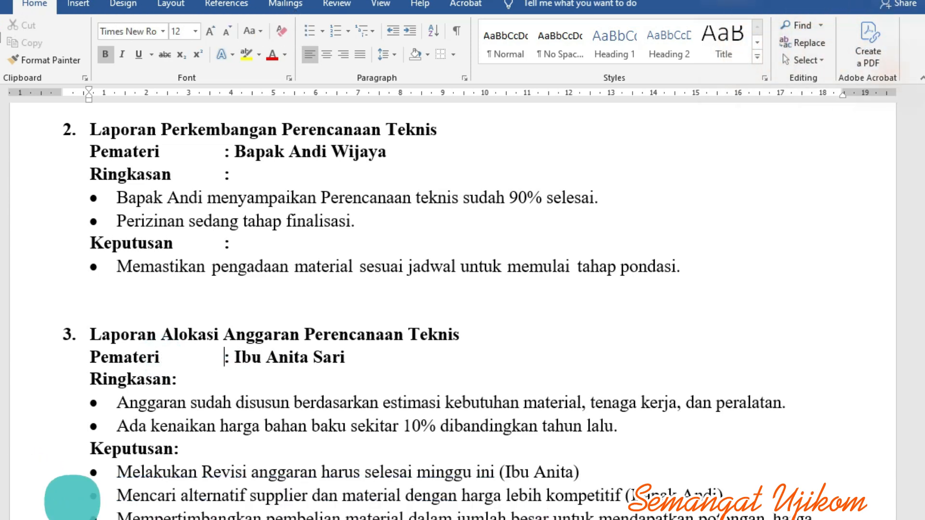
{"action": "left_click", "coordinate": [171, 379]}
{"action": "key", "text": "Tab"}
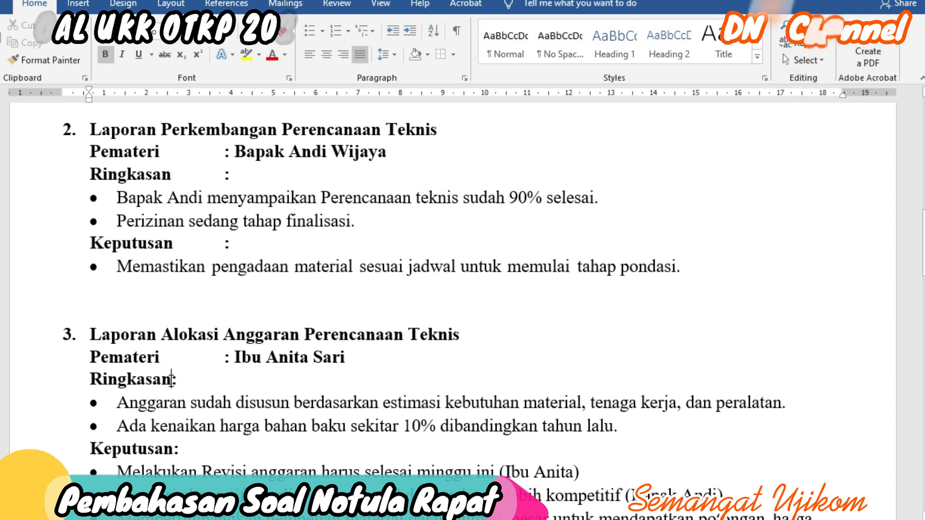
Step: Tab-align section 4's Pemateri and Ringkasan colons in the same column
{"action": "scroll", "coordinate": [157, 423], "scroll_direction": "down", "scroll_amount": 1}
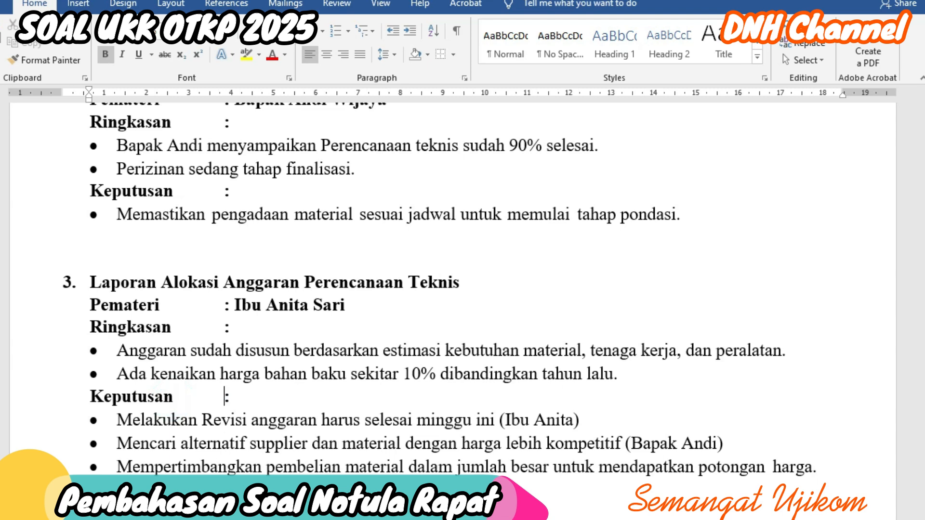
{"action": "scroll", "coordinate": [268, 396], "scroll_direction": "down", "scroll_amount": 10}
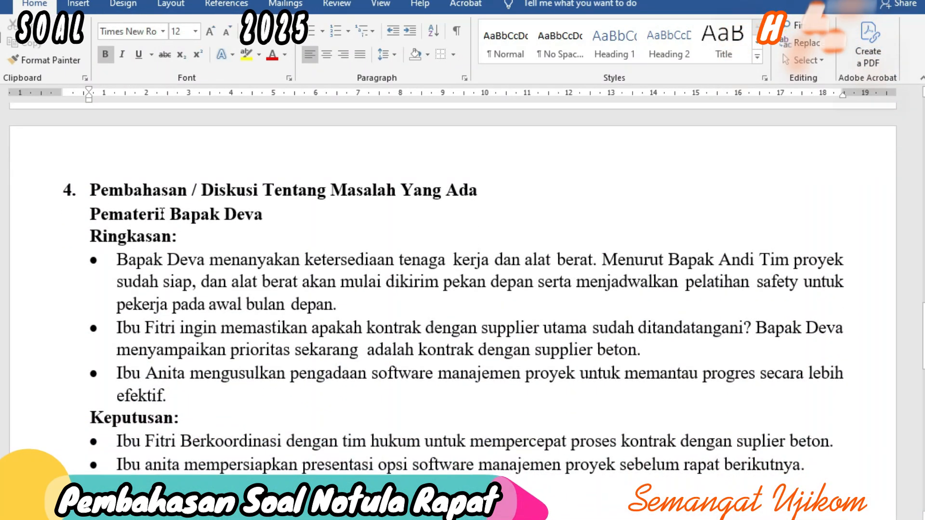
{"action": "key", "text": "Tab"}
{"action": "key", "text": "Tab"}
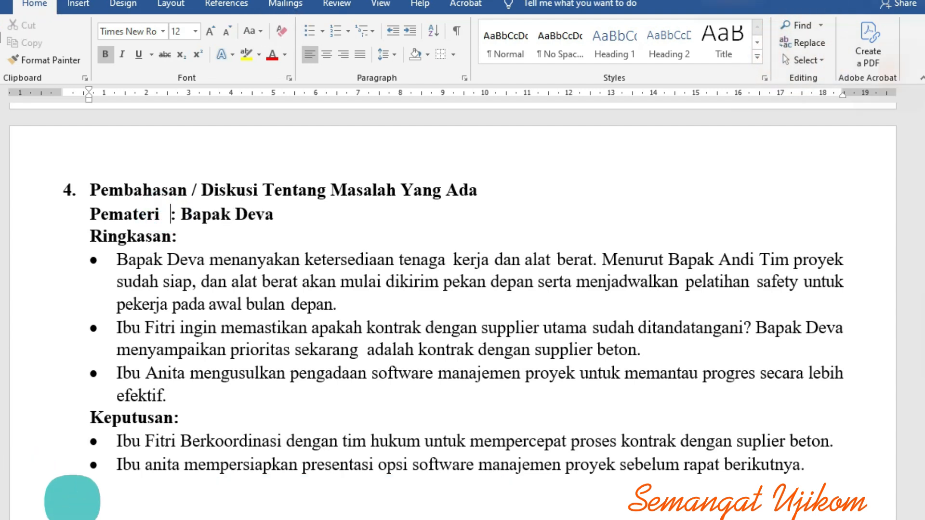
{"action": "left_click", "coordinate": [169, 236]}
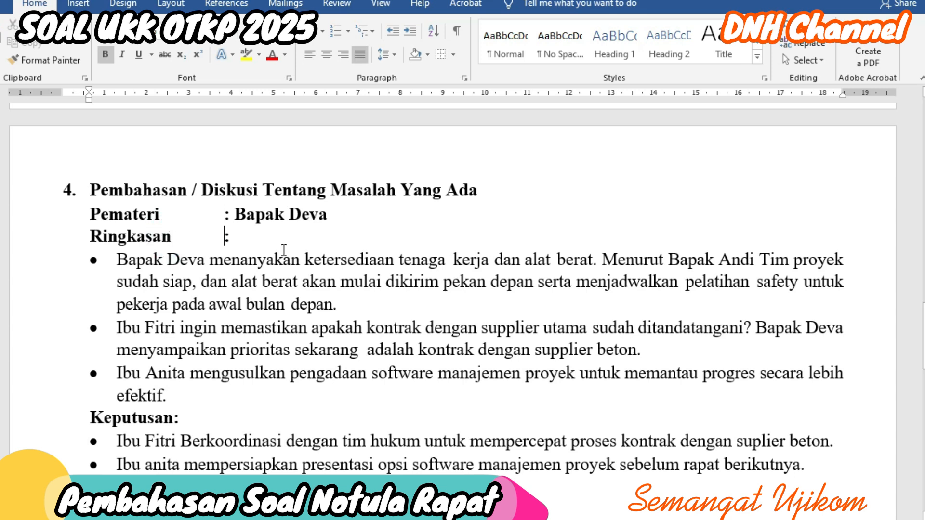
{"action": "scroll", "coordinate": [284, 249], "scroll_direction": "down", "scroll_amount": 3}
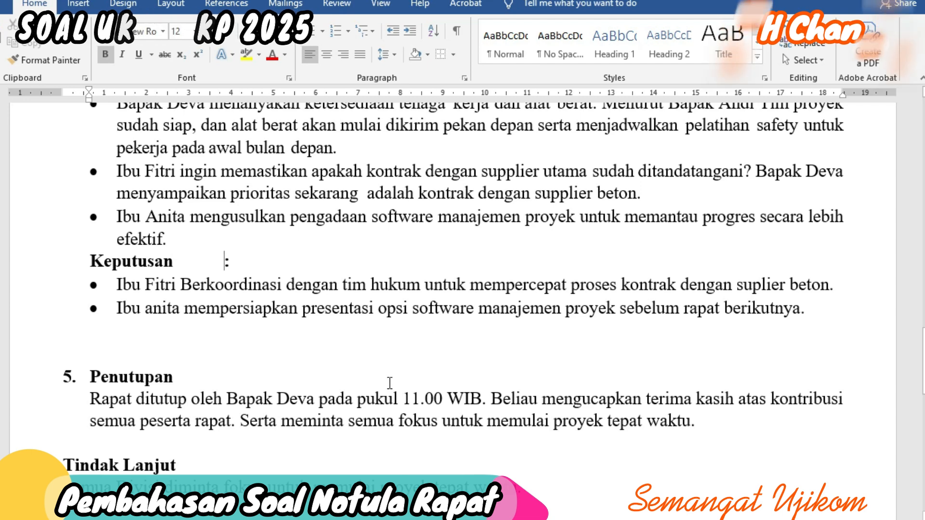
{"action": "scroll", "coordinate": [327, 393], "scroll_direction": "down", "scroll_amount": 5}
{"action": "scroll", "coordinate": [320, 389], "scroll_direction": "down", "scroll_amount": 5}
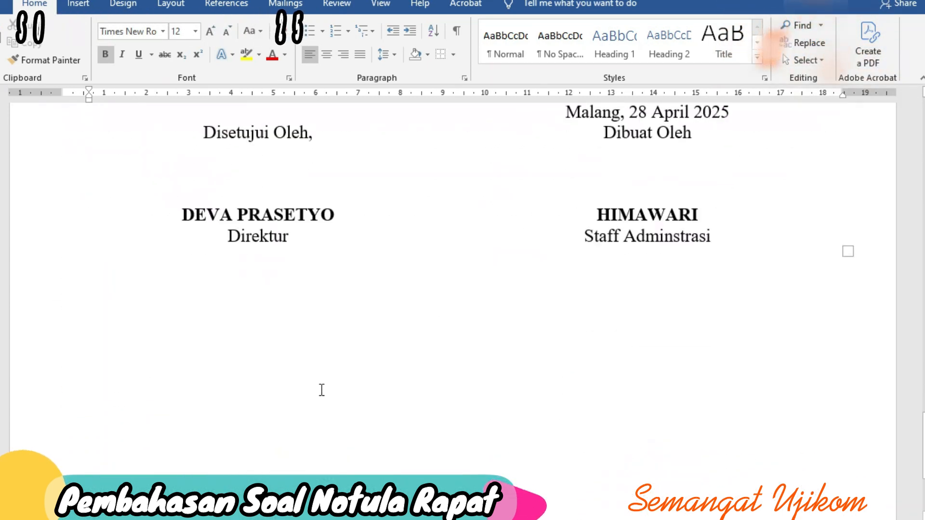
{"action": "scroll", "coordinate": [321, 388], "scroll_direction": "up", "scroll_amount": 6}
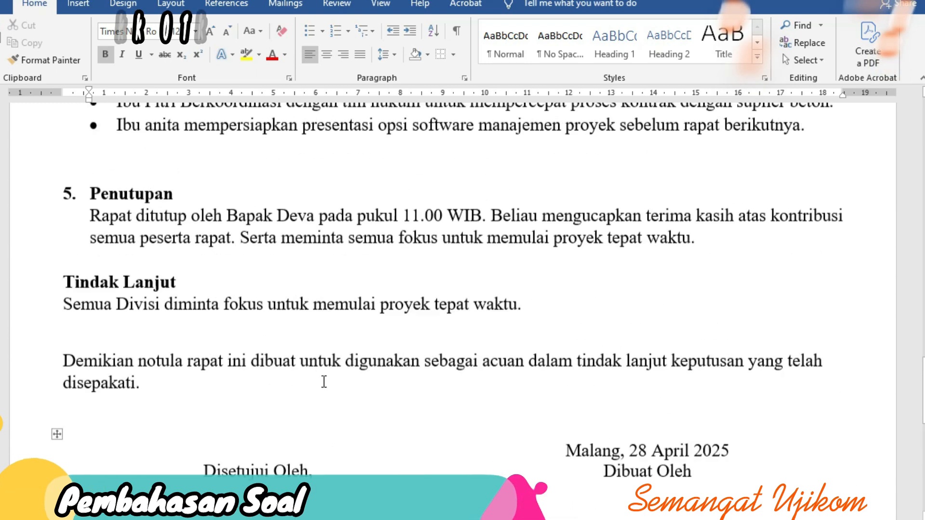
Step: Save the document as a Word file named 'NOTULA RAPAT HIMAWARI' inside the PENGELOLAAN RAPAT folder
{"action": "left_click", "coordinate": [3, 4]}
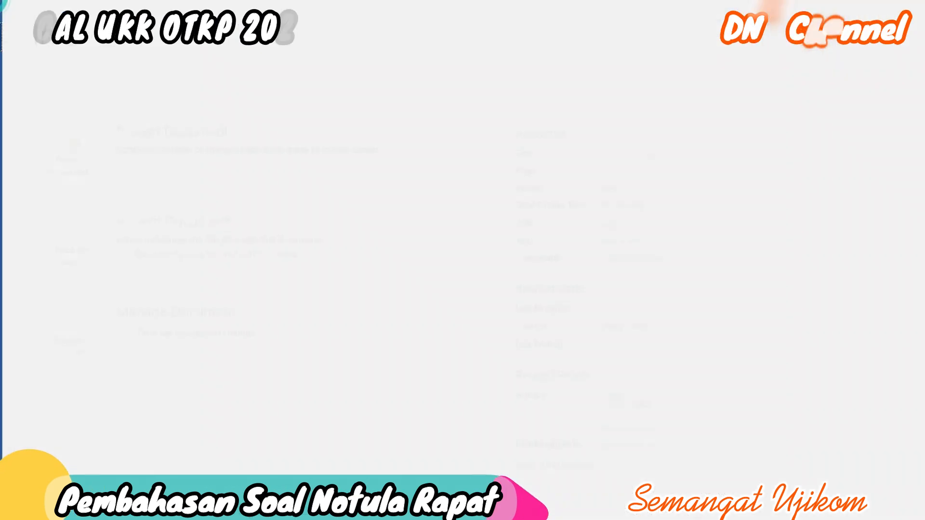
{"action": "left_click", "coordinate": [11, 152]}
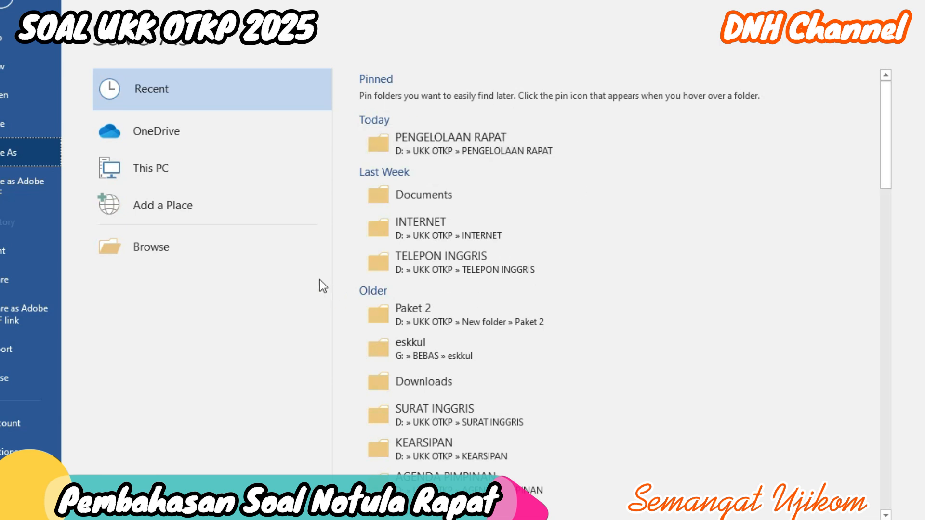
{"action": "left_click", "coordinate": [602, 143]}
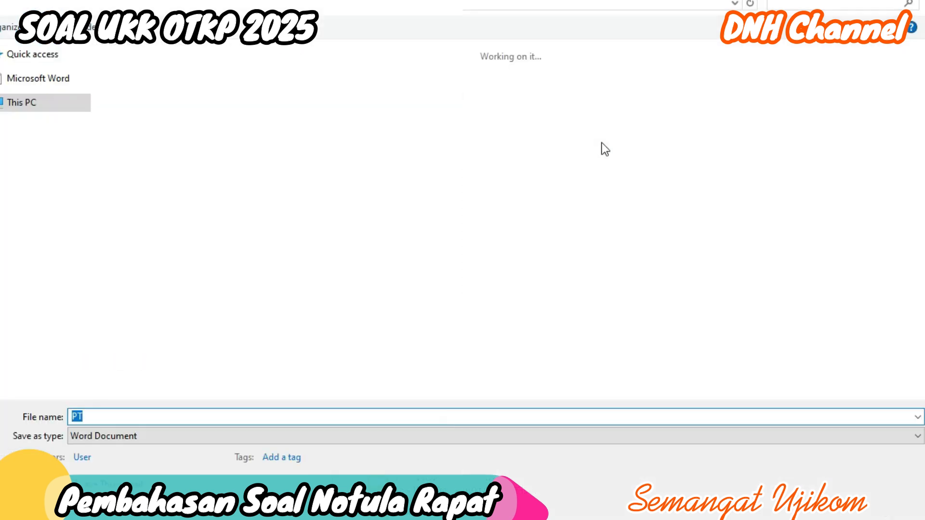
{"action": "left_click", "coordinate": [118, 417]}
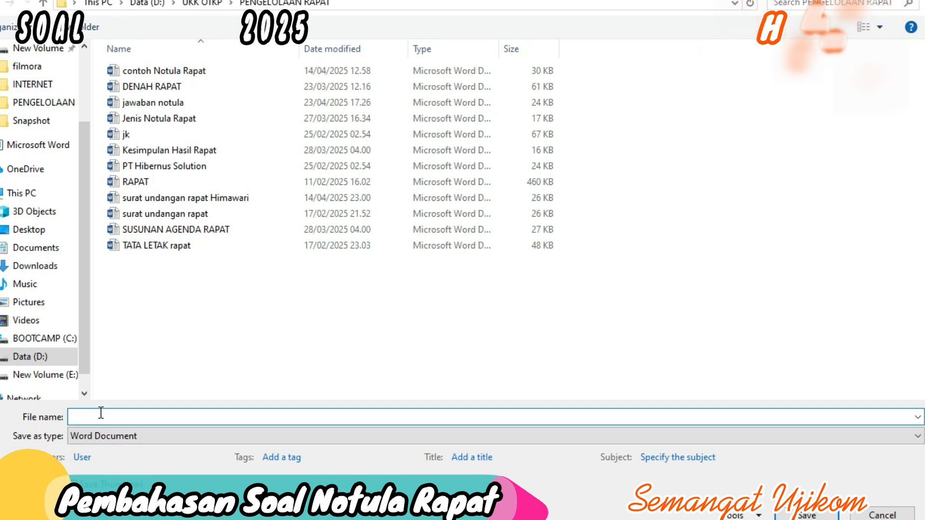
{"action": "type", "text": "N"}
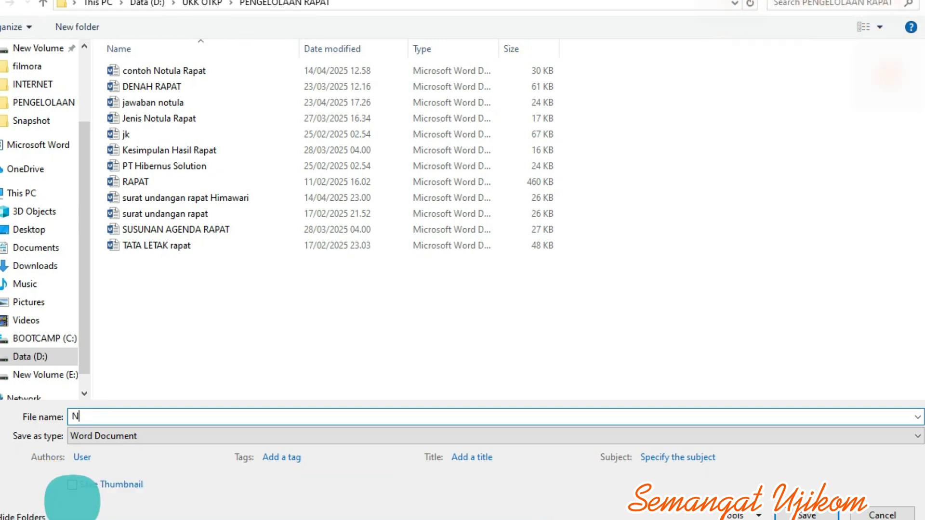
{"action": "type", "text": "OTULA"}
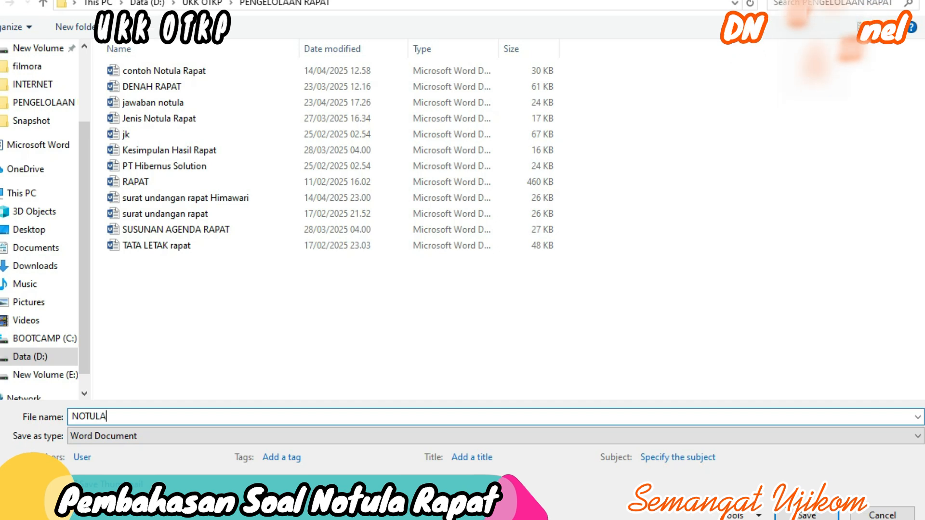
{"action": "type", "text": " RAPAT HIMAWARI"}
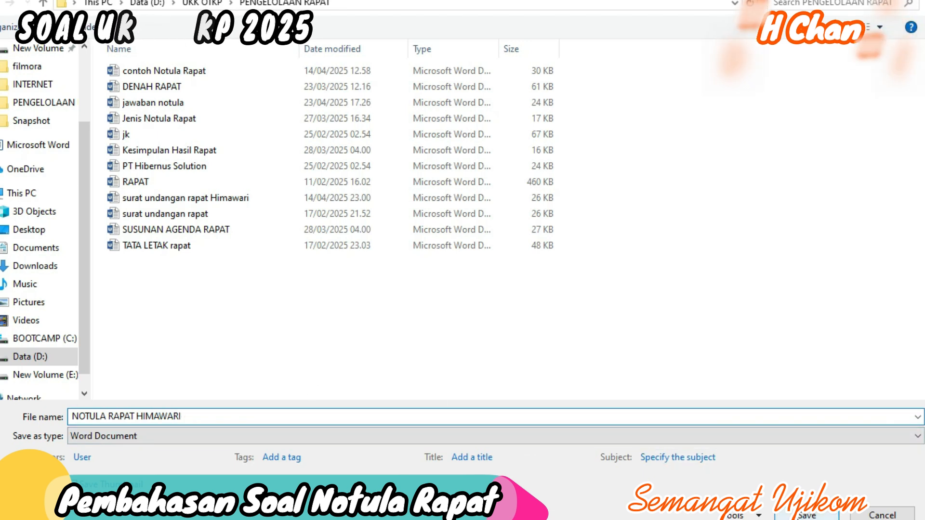
{"action": "key", "text": "Return"}
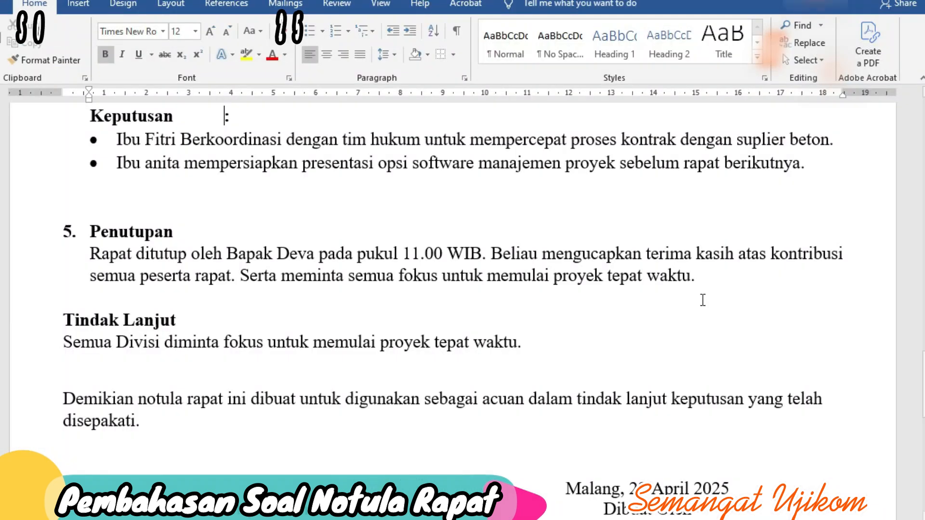
{"action": "scroll", "coordinate": [485, 352], "scroll_direction": "up", "scroll_amount": 15}
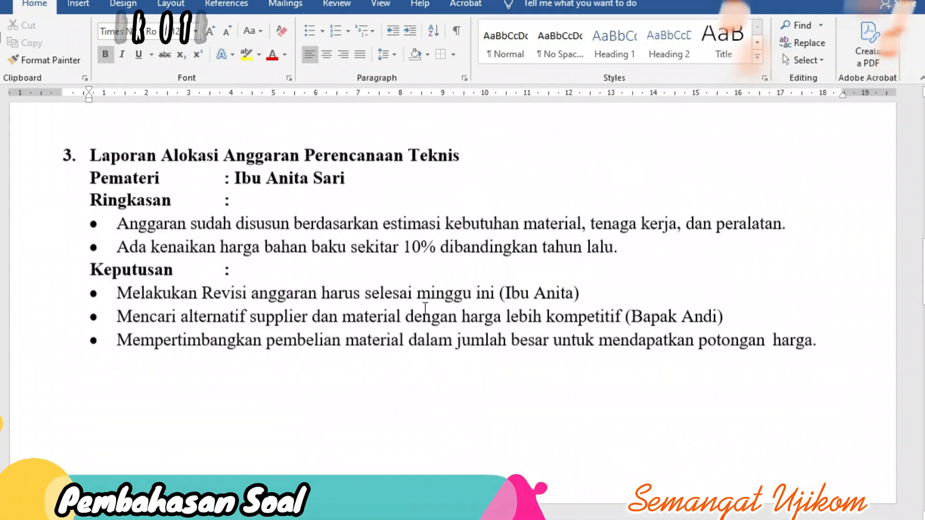
{"action": "scroll", "coordinate": [455, 308], "scroll_direction": "up", "scroll_amount": 6}
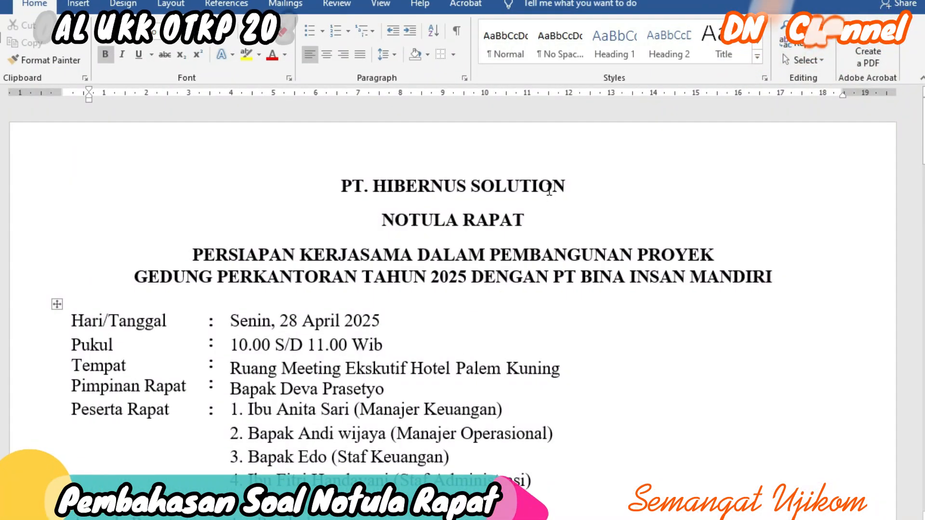